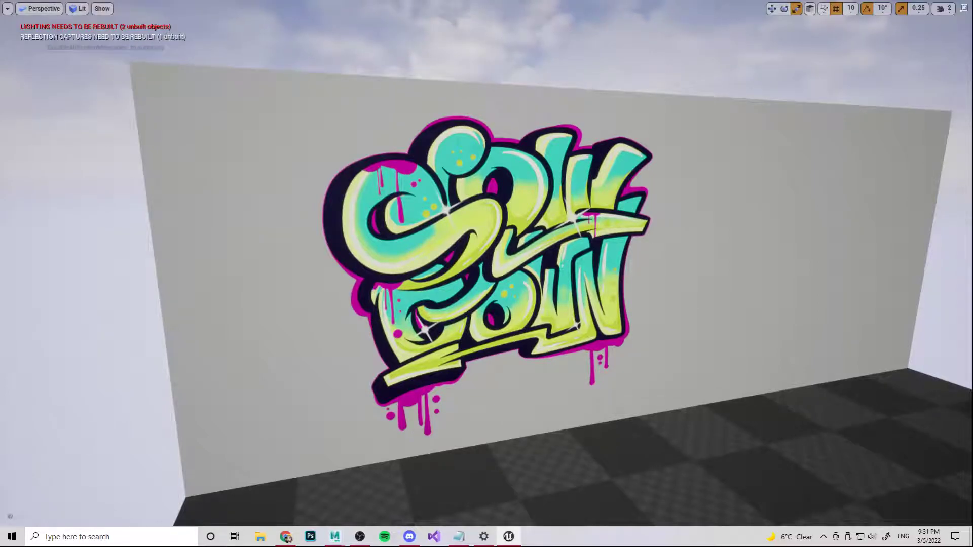
Leave full-screen view, then open and save the Graffiti_01 decal material
{"action": "left_click", "coordinate": [344, 283]}
{"action": "key", "text": "F11"}
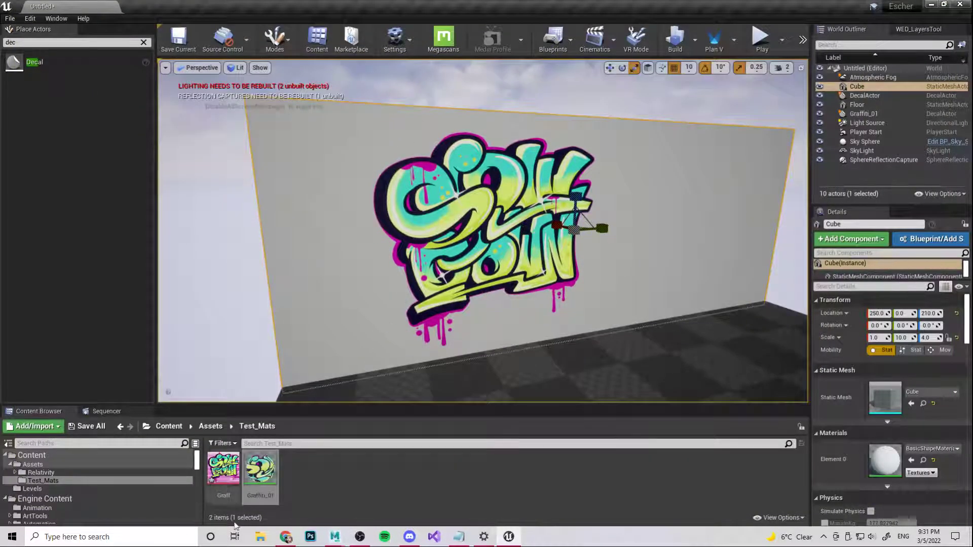
{"action": "double_click", "coordinate": [260, 470]}
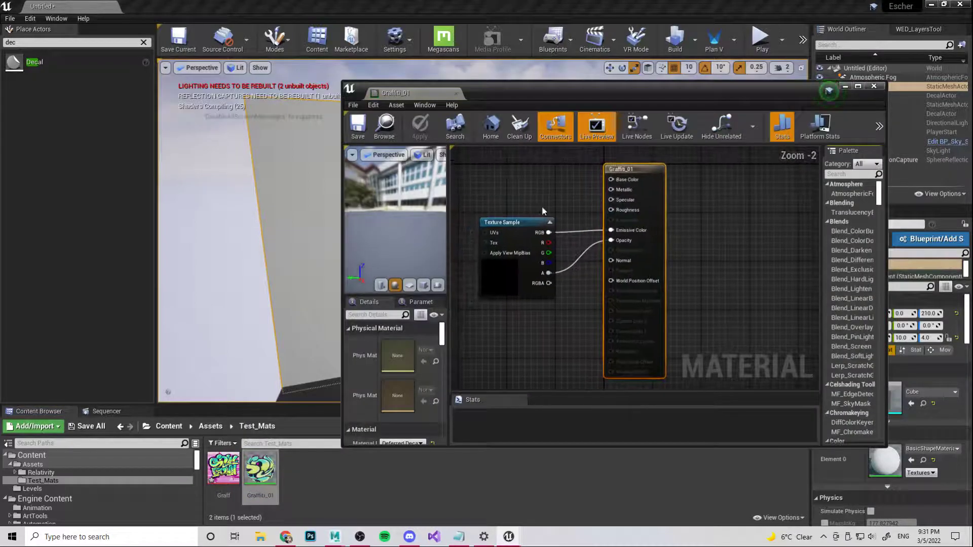
{"action": "left_click", "coordinate": [356, 133]}
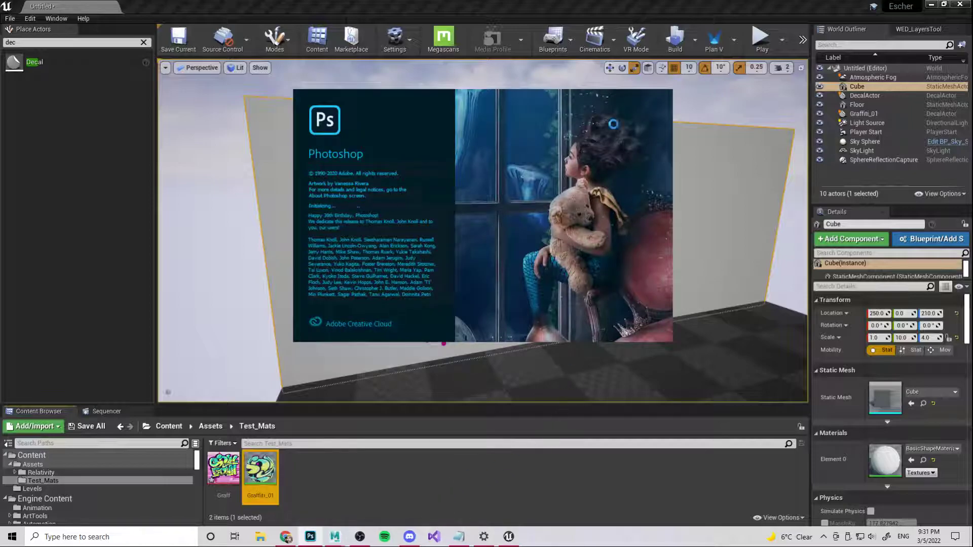
Open the personal folder in File Explorer alongside Photoshop's home screen
{"action": "left_click", "coordinate": [260, 538]}
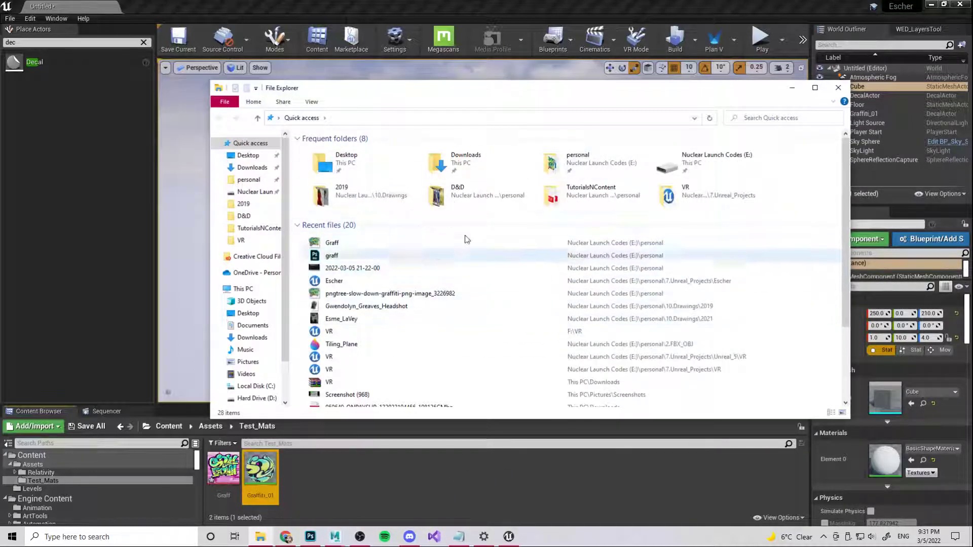
{"action": "double_click", "coordinate": [578, 159]}
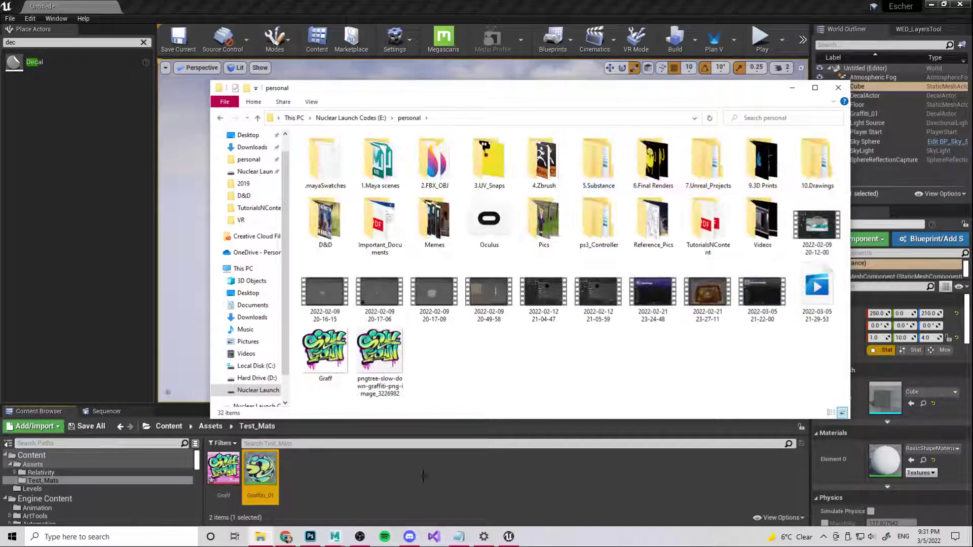
{"action": "left_click", "coordinate": [310, 537]}
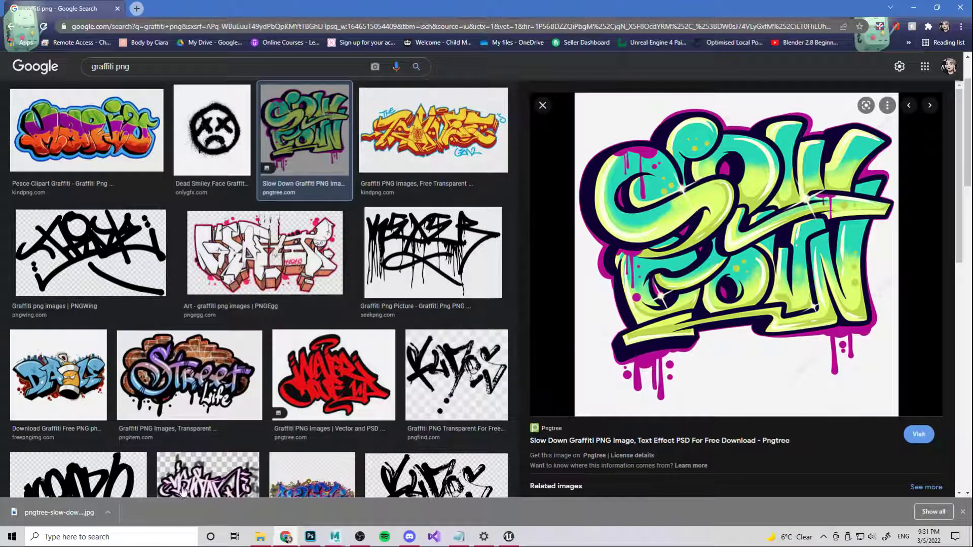
{"action": "left_click", "coordinate": [310, 536]}
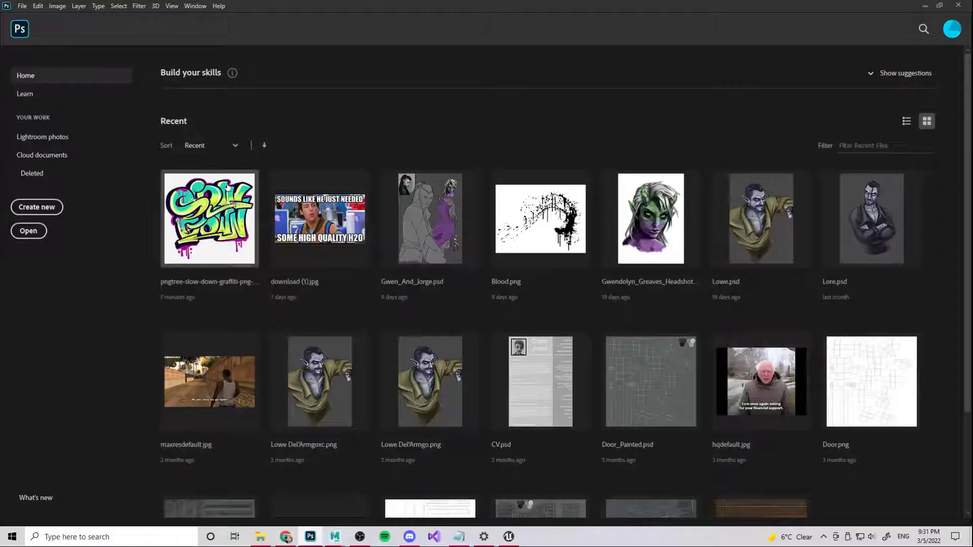
{"action": "left_click", "coordinate": [260, 537]}
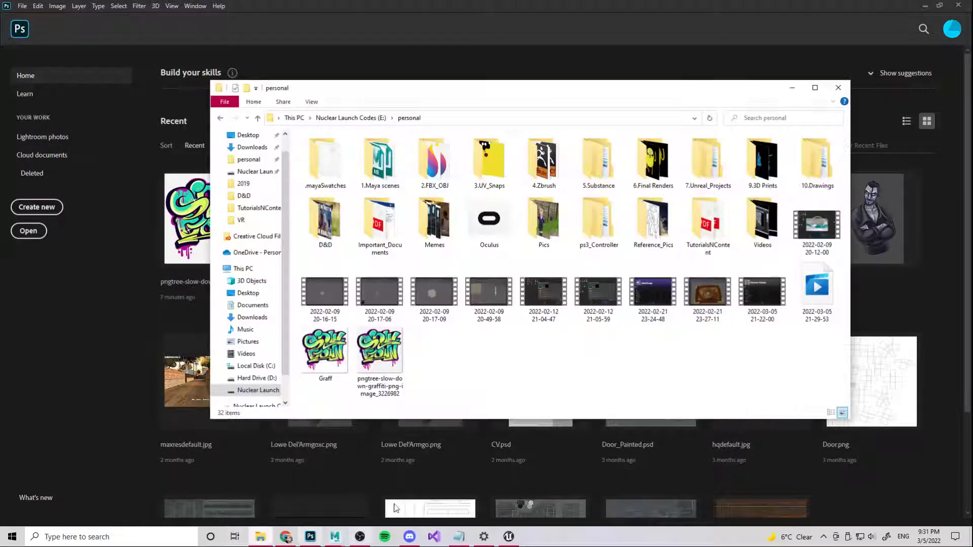
Open the graffiti image, unlock its Background layer, and delete the white background with Magic Wand
{"action": "left_click_drag", "start_coordinate": [394, 357], "coordinate": [157, 212]}
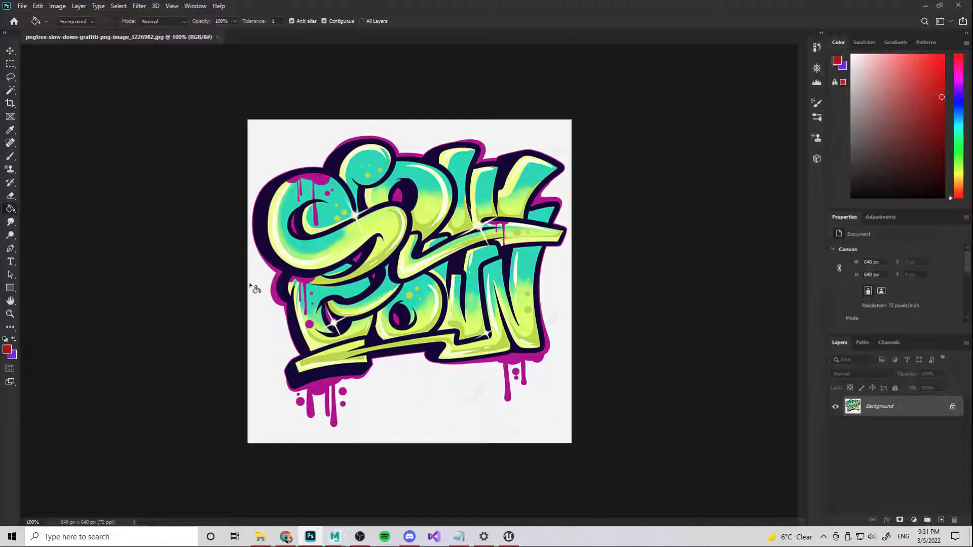
{"action": "left_click", "coordinate": [952, 407]}
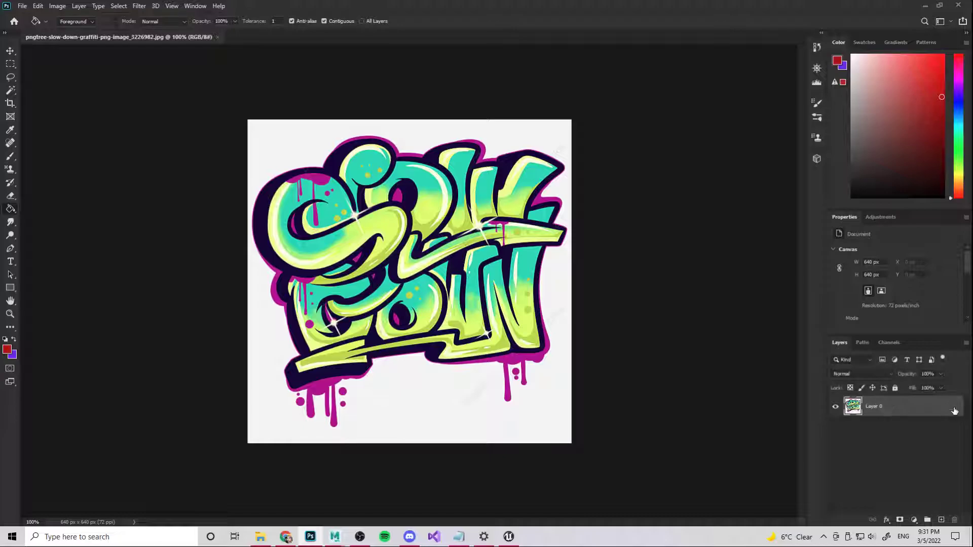
{"action": "left_click", "coordinate": [11, 91]}
{"action": "left_click", "coordinate": [301, 144]}
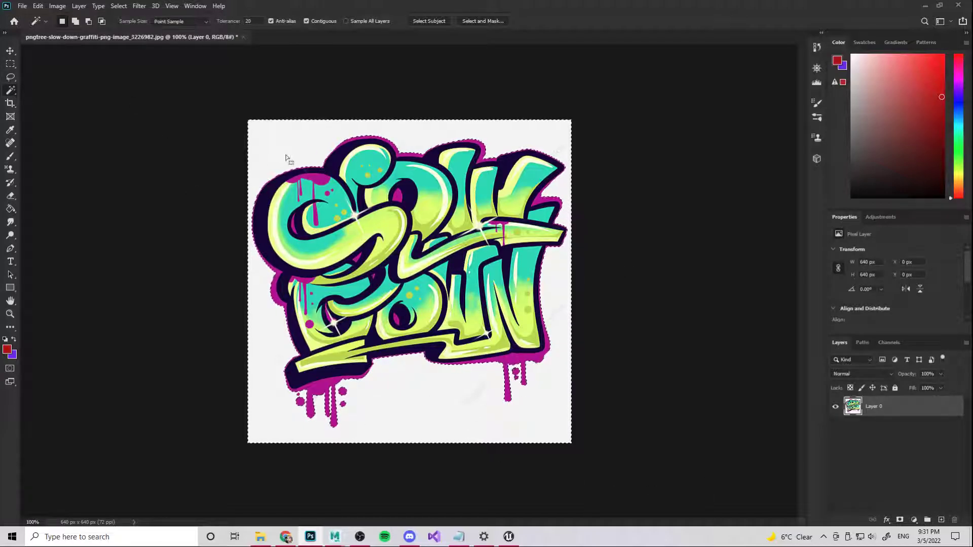
{"action": "key", "text": "Delete"}
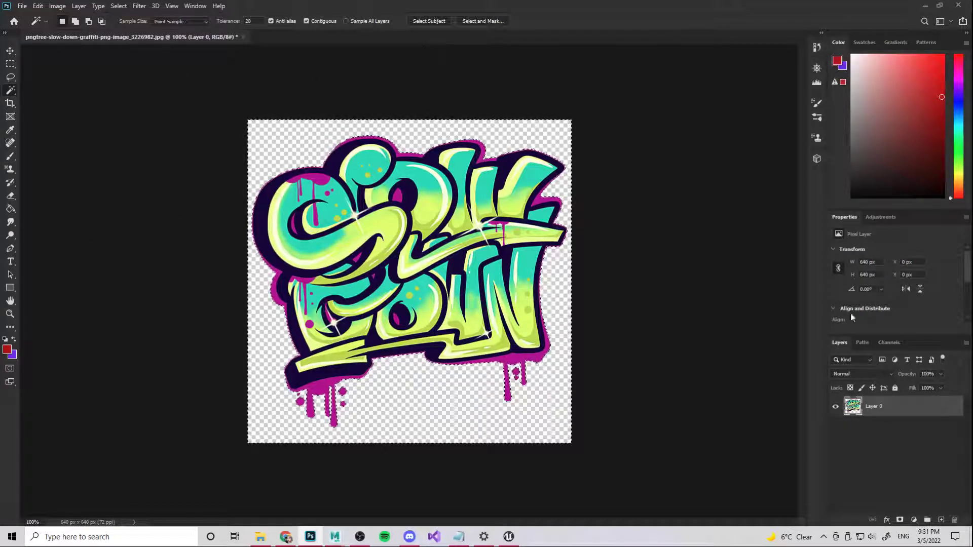
Select the graffiti shape and toggle Layer 0's visibility to check the selection
{"action": "left_click", "coordinate": [853, 411], "text": "ctrl"}
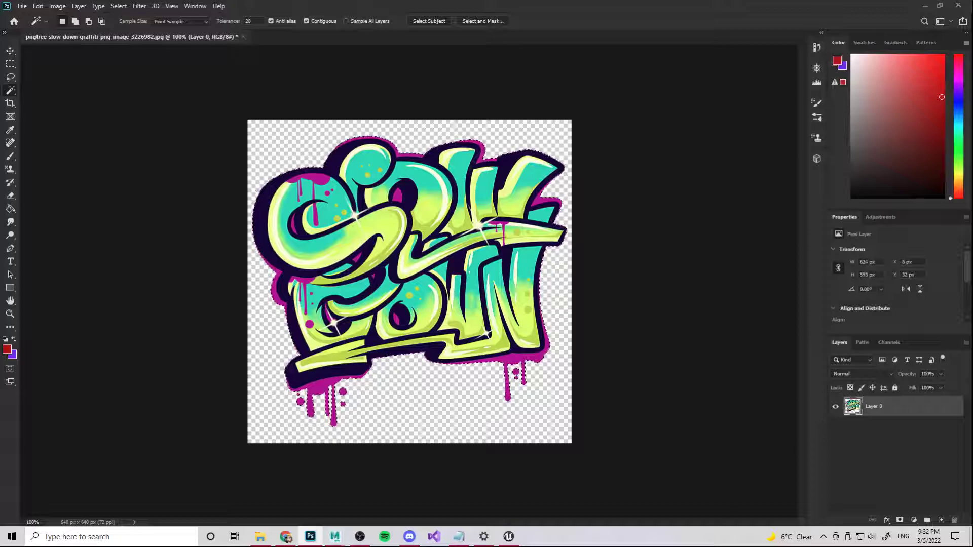
{"action": "left_click", "coordinate": [837, 411]}
{"action": "left_click", "coordinate": [836, 411]}
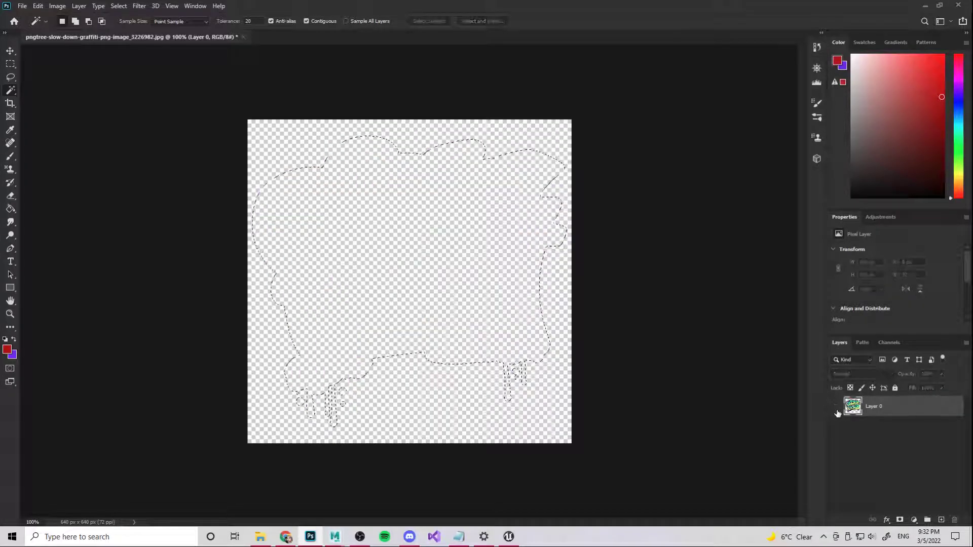
{"action": "left_click", "coordinate": [836, 411]}
{"action": "left_click", "coordinate": [836, 412]}
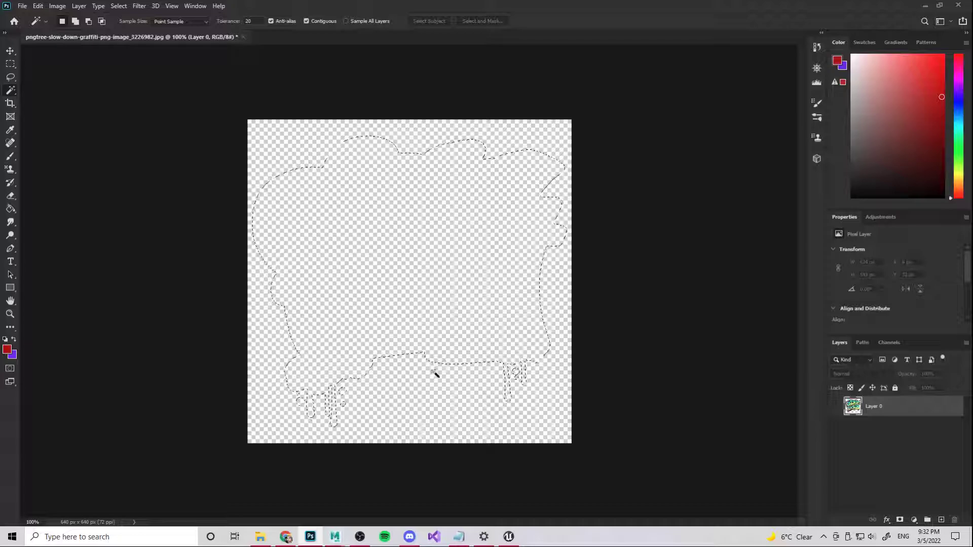
Create an Alpha 1 channel, fill the graffiti selection white, then restore RGB view
{"action": "left_click", "coordinate": [836, 408]}
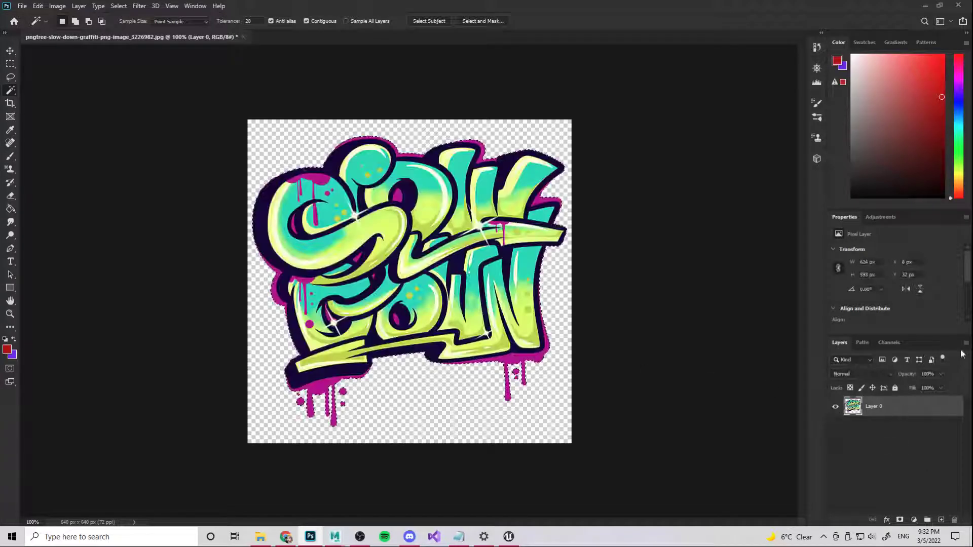
{"action": "left_click", "coordinate": [888, 343]}
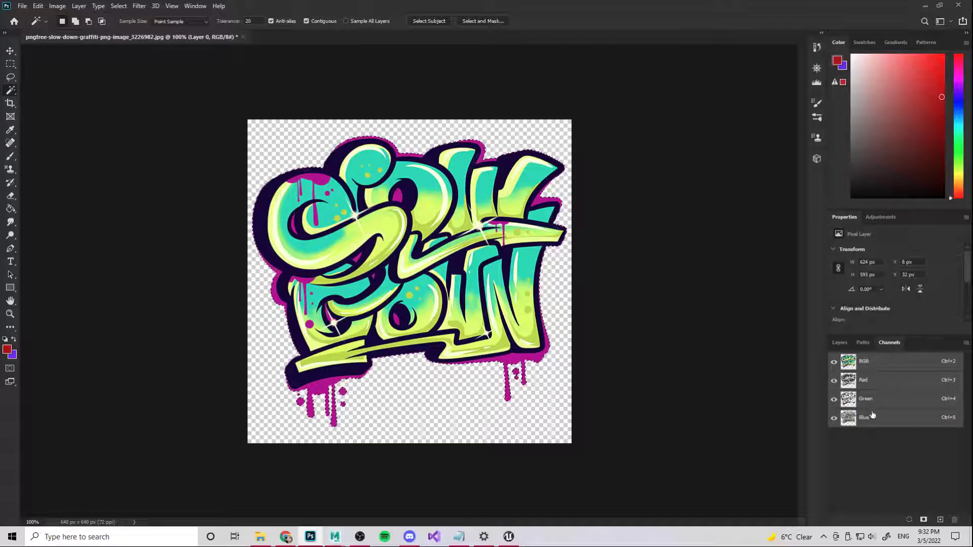
{"action": "left_click", "coordinate": [939, 520]}
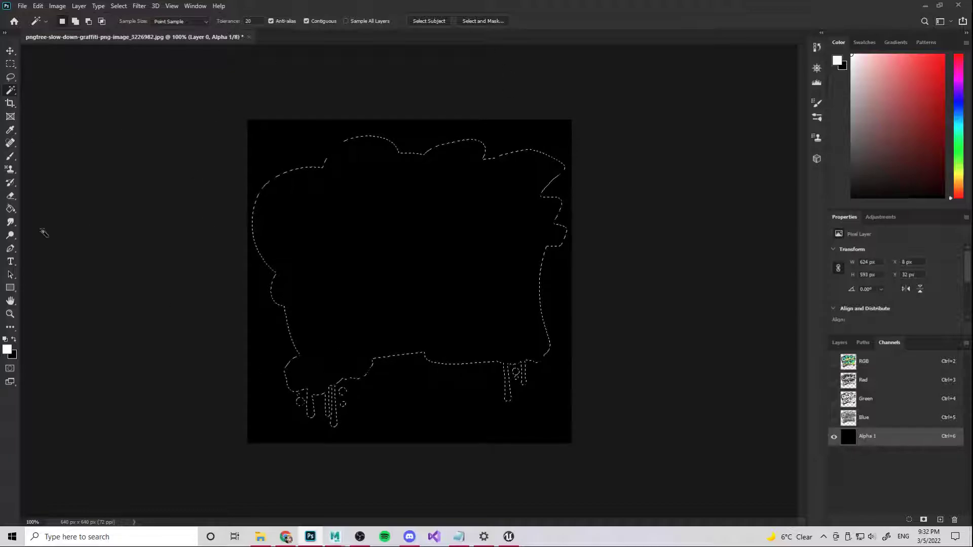
{"action": "left_click", "coordinate": [11, 210]}
{"action": "left_click", "coordinate": [391, 278]}
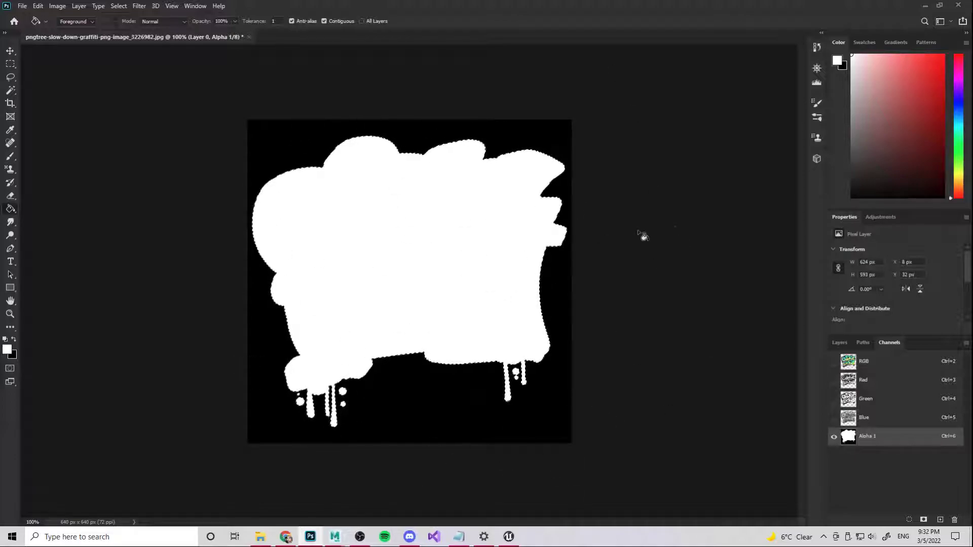
{"action": "left_click", "coordinate": [833, 361]}
{"action": "left_click", "coordinate": [833, 436]}
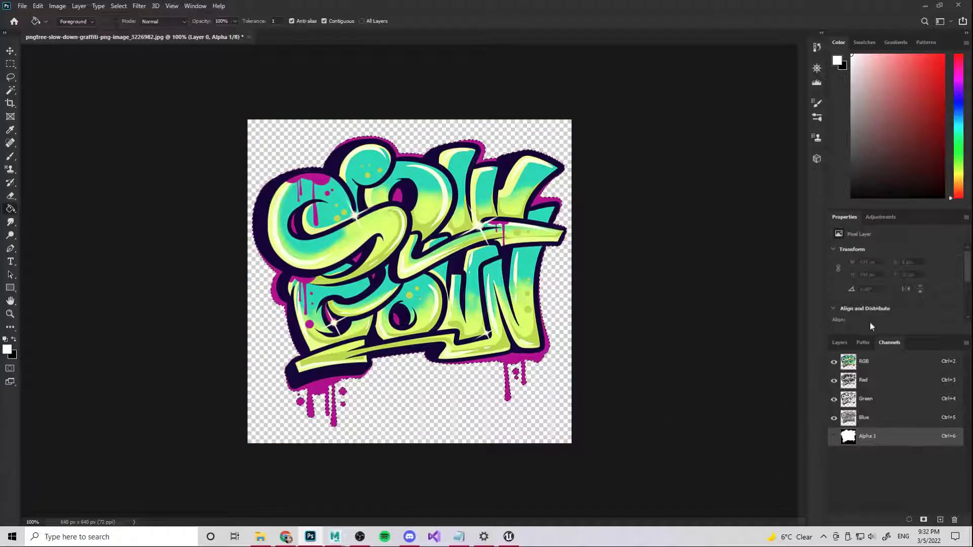
{"action": "left_click", "coordinate": [839, 343]}
Save the image as PNG named graff_01 with default PNG options
{"action": "left_click", "coordinate": [888, 403]}
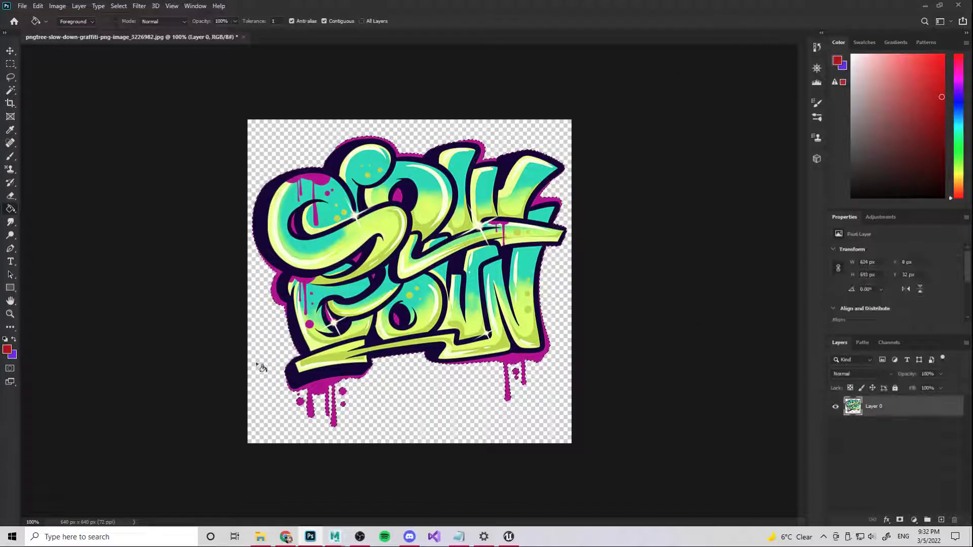
{"action": "left_click", "coordinate": [22, 6]}
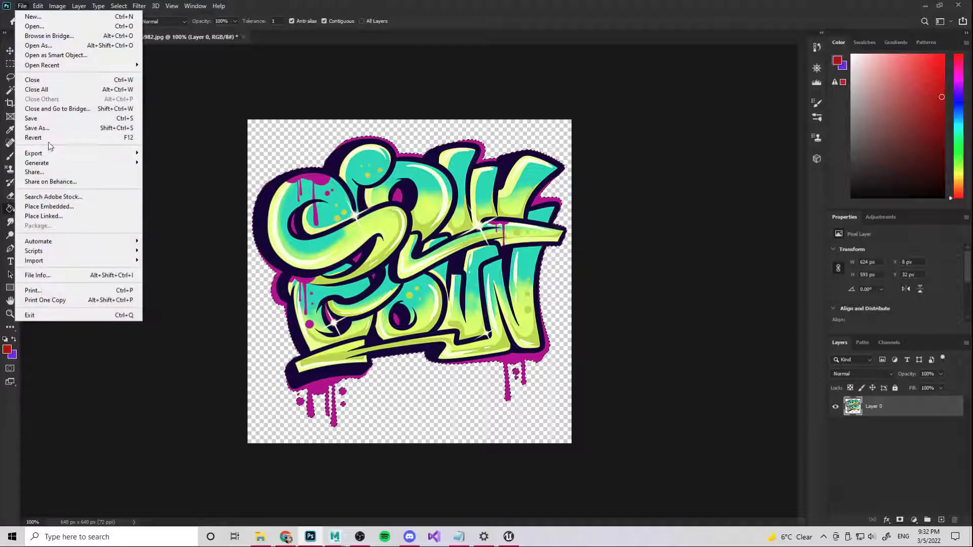
{"action": "left_click", "coordinate": [37, 128]}
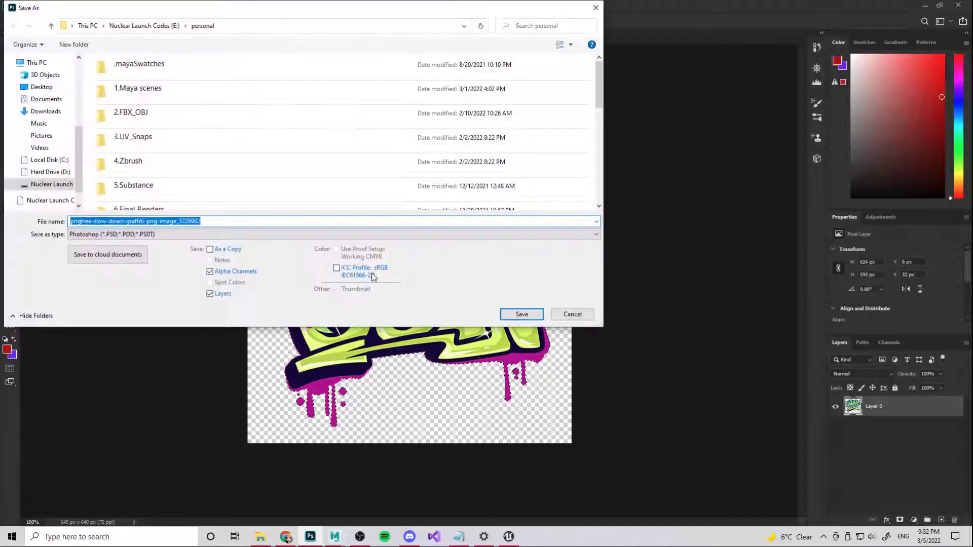
{"action": "left_click", "coordinate": [175, 235]}
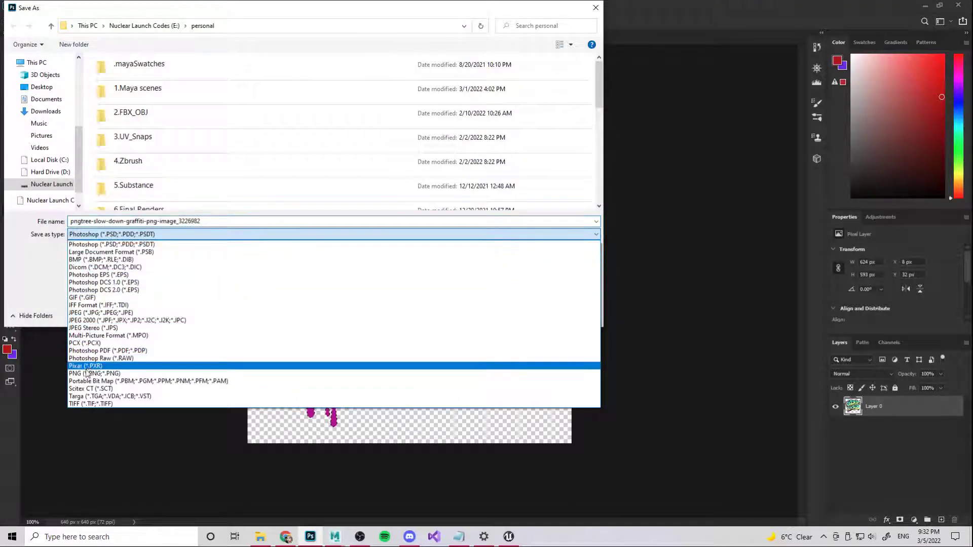
{"action": "left_click", "coordinate": [95, 373]}
{"action": "double_click", "coordinate": [207, 220]}
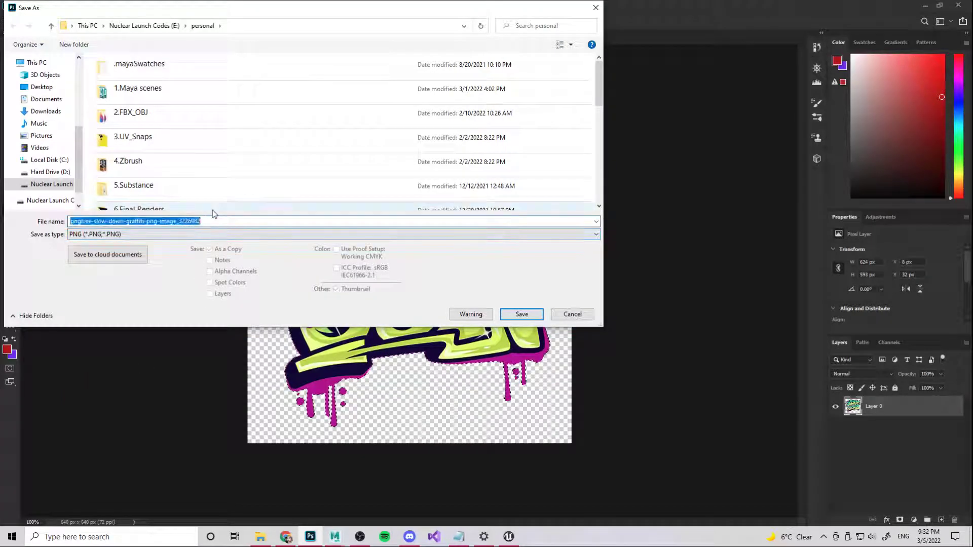
{"action": "type", "text": "graff_01"}
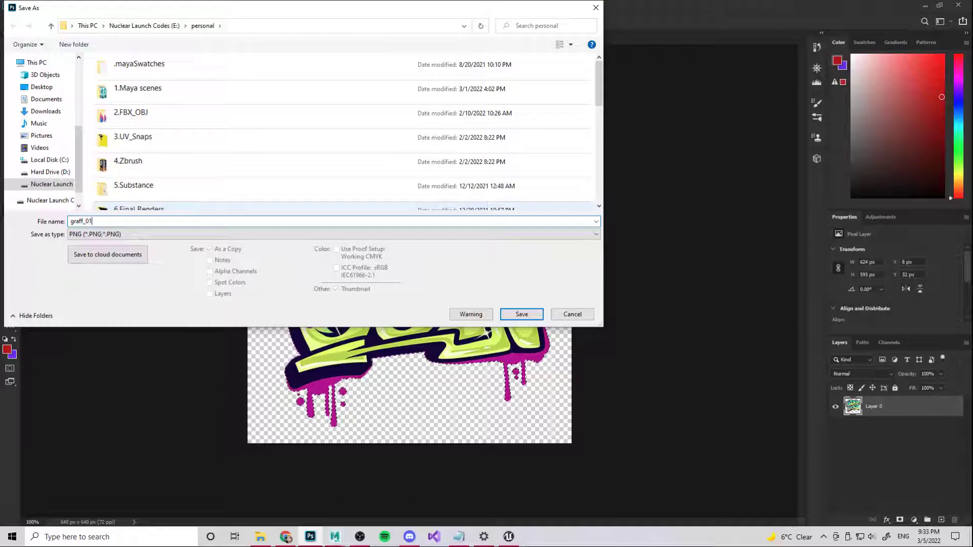
{"action": "key", "text": "Return"}
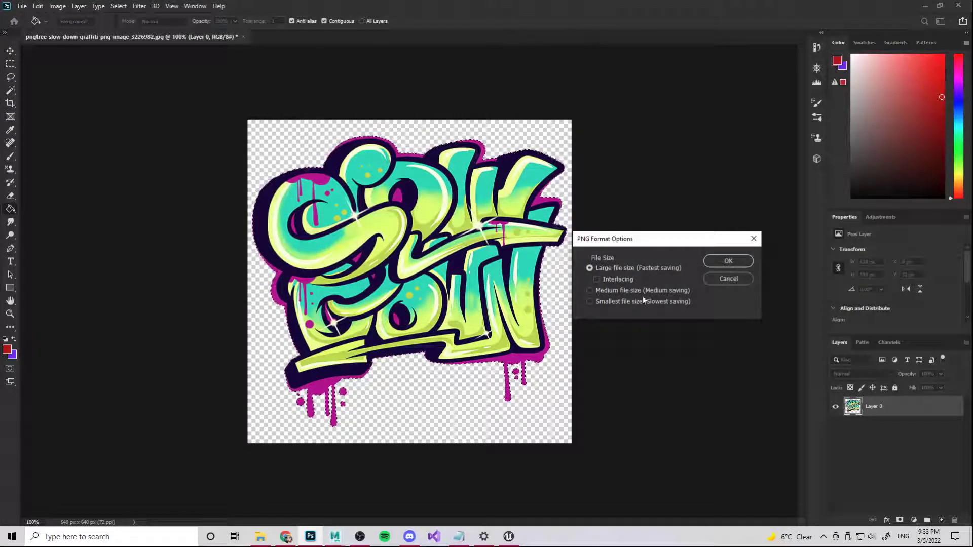
{"action": "left_click", "coordinate": [728, 261]}
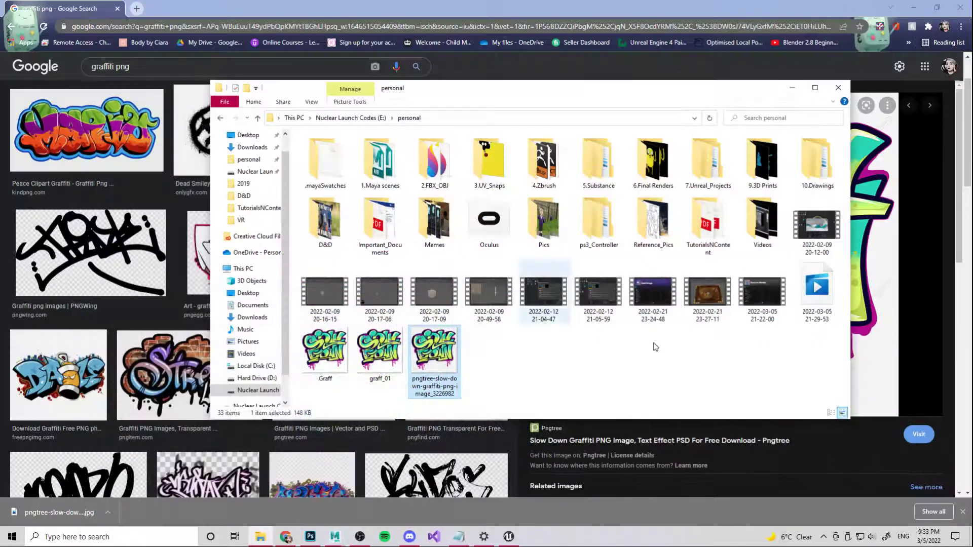
Place a new decal actor and create an empty material named Graffiti_02 in Test_Mats
{"action": "left_click", "coordinate": [508, 536]}
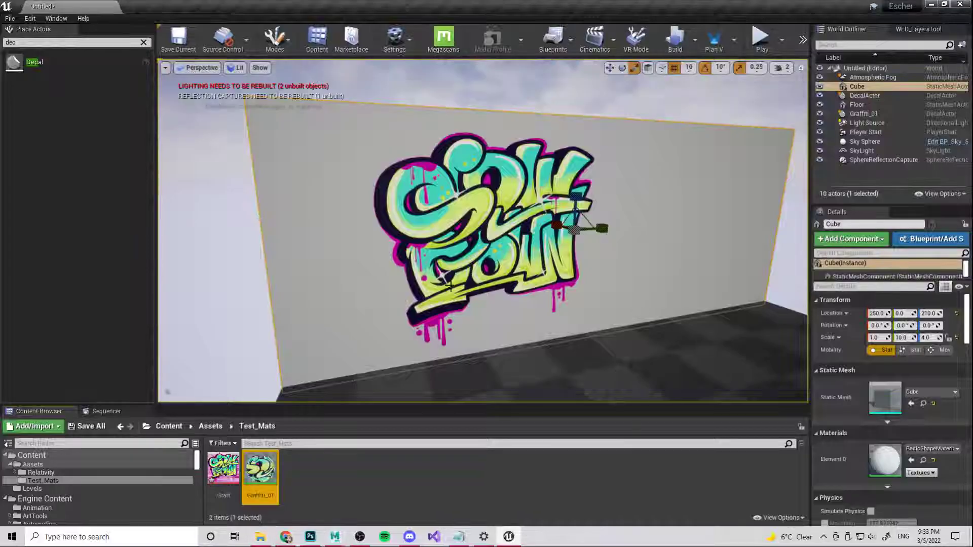
{"action": "left_click", "coordinate": [375, 493]}
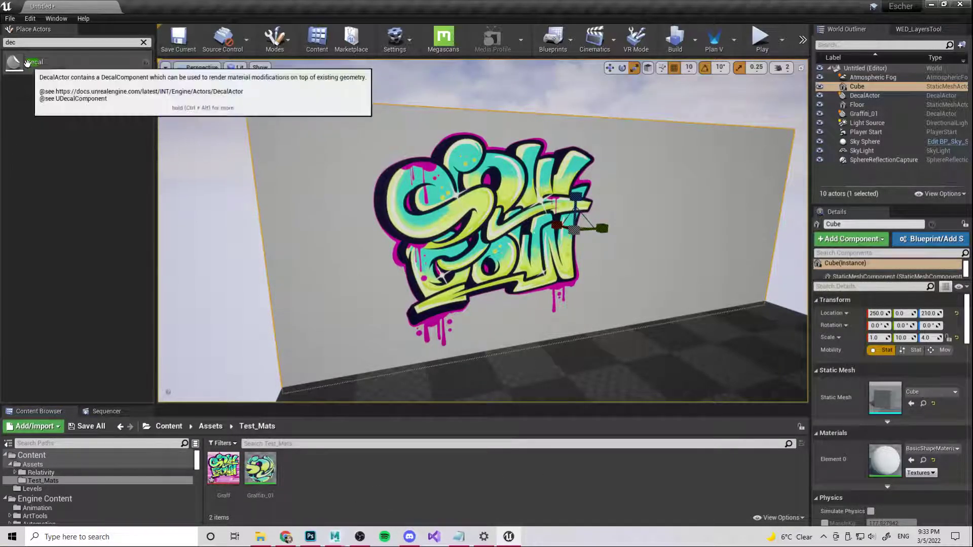
{"action": "left_click_drag", "start_coordinate": [30, 63], "coordinate": [152, 122]}
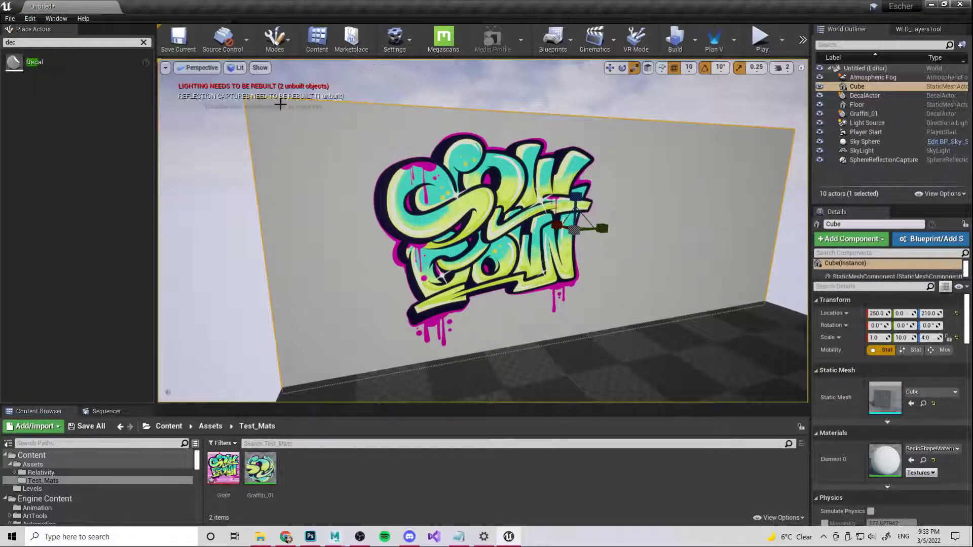
{"action": "left_click", "coordinate": [143, 42]}
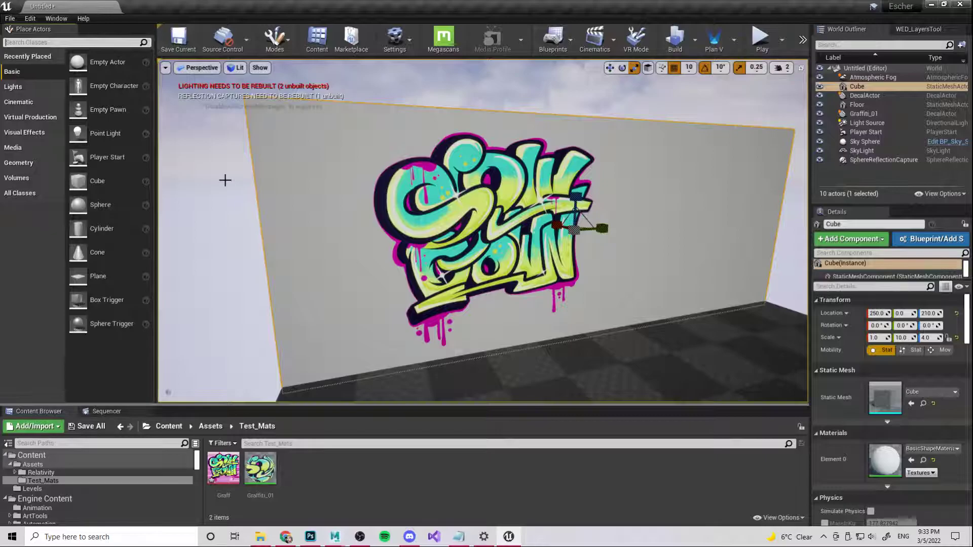
{"action": "right_click", "coordinate": [424, 499]}
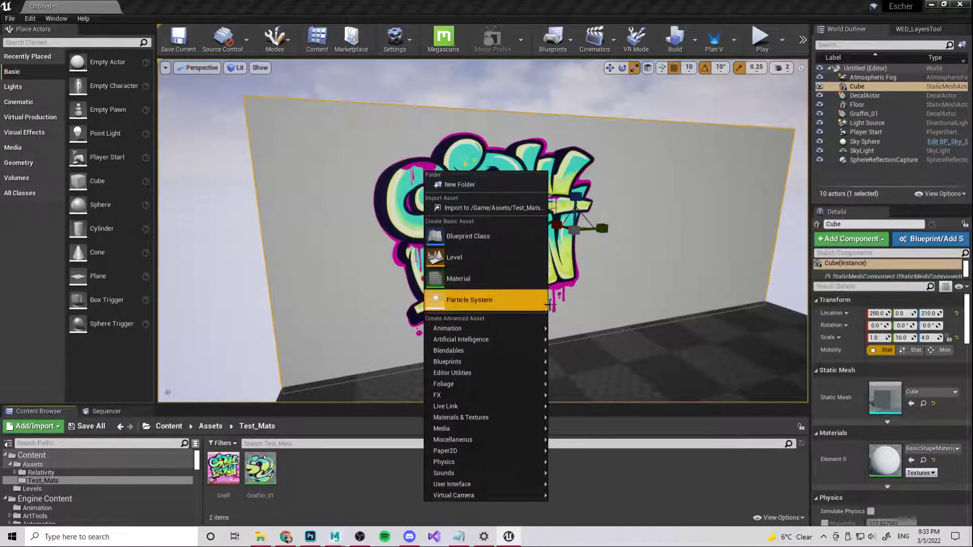
{"action": "left_click", "coordinate": [479, 278]}
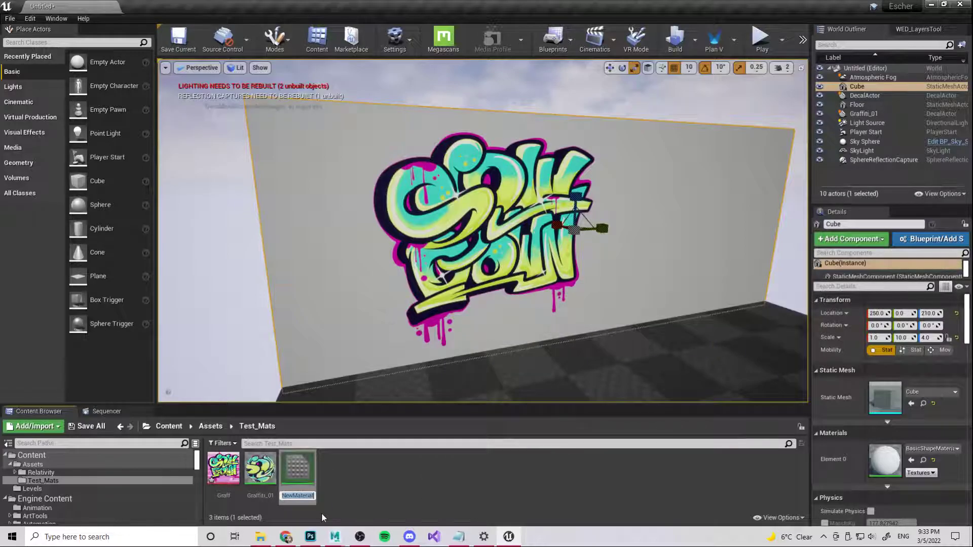
{"action": "type", "text": "Gr"}
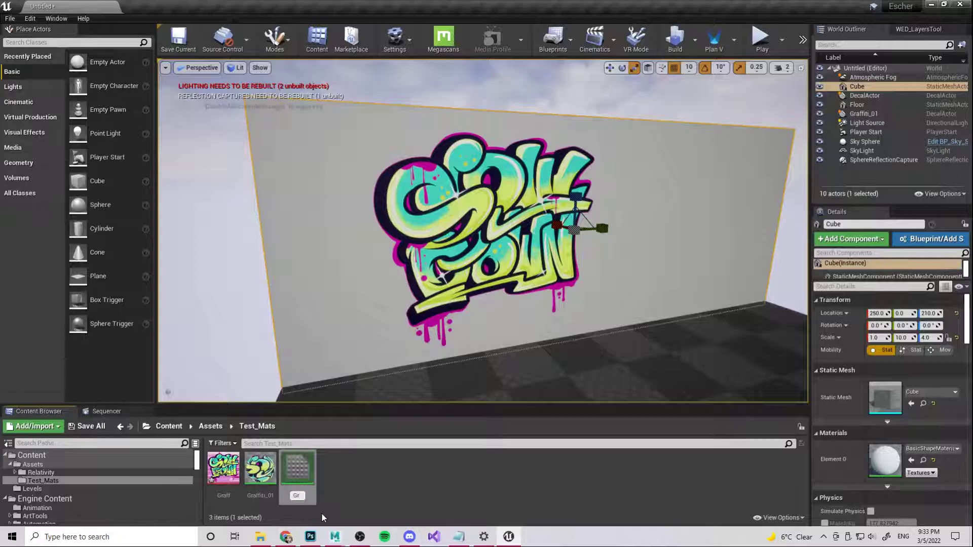
{"action": "type", "text": "affiti_02"}
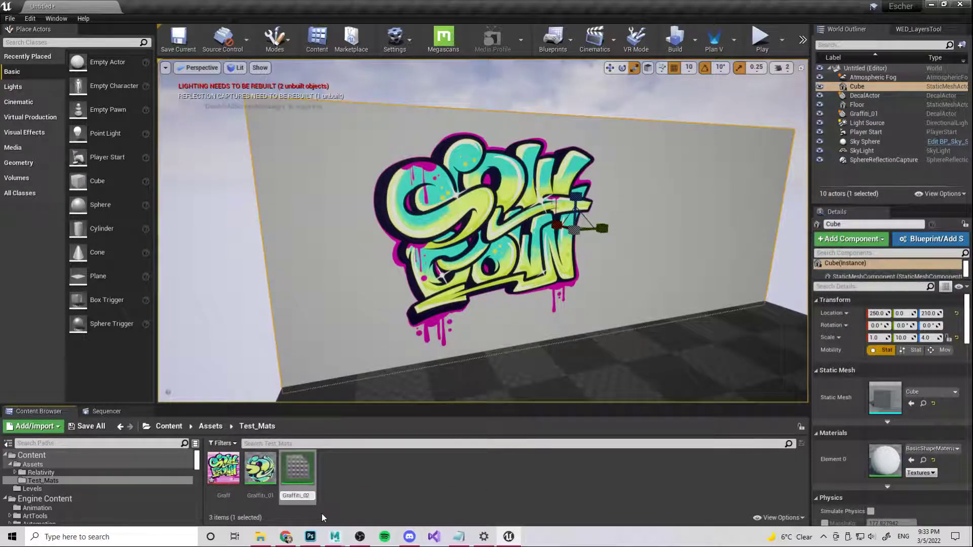
{"action": "key", "text": "Return"}
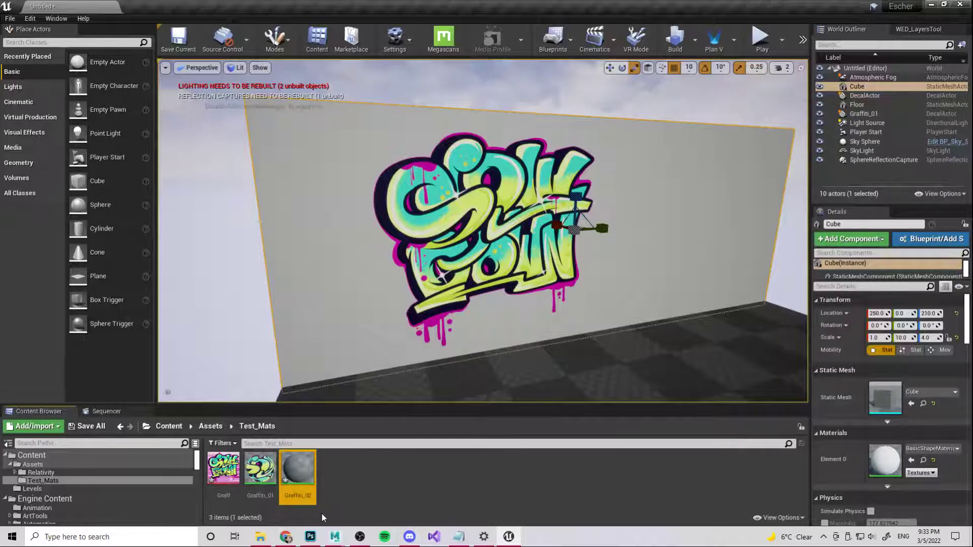
Delete the Graffiti_01 decal actor, the Graffiti_01 material and the Graff texture
{"action": "left_click", "coordinate": [499, 203]}
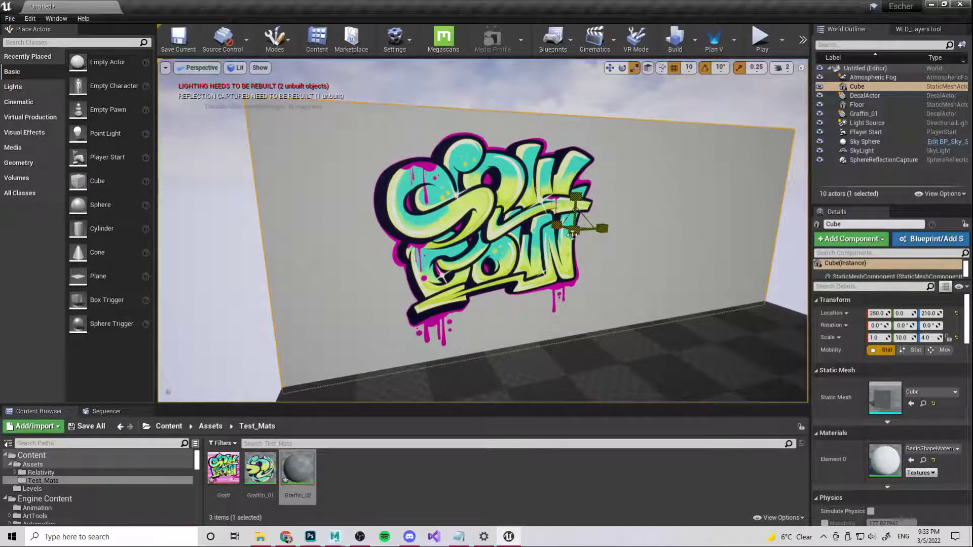
{"action": "left_click", "coordinate": [862, 113]}
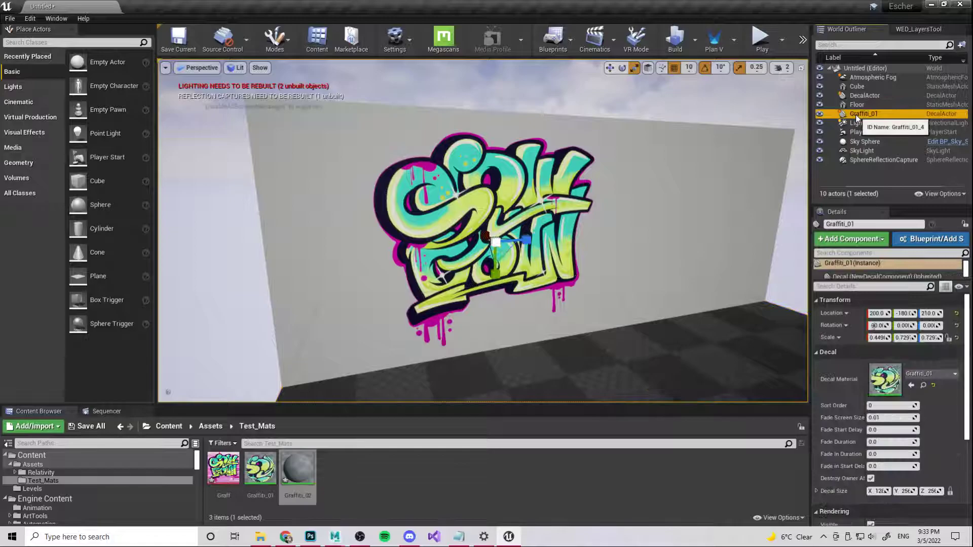
{"action": "key", "text": "Delete"}
{"action": "left_click", "coordinate": [260, 471]}
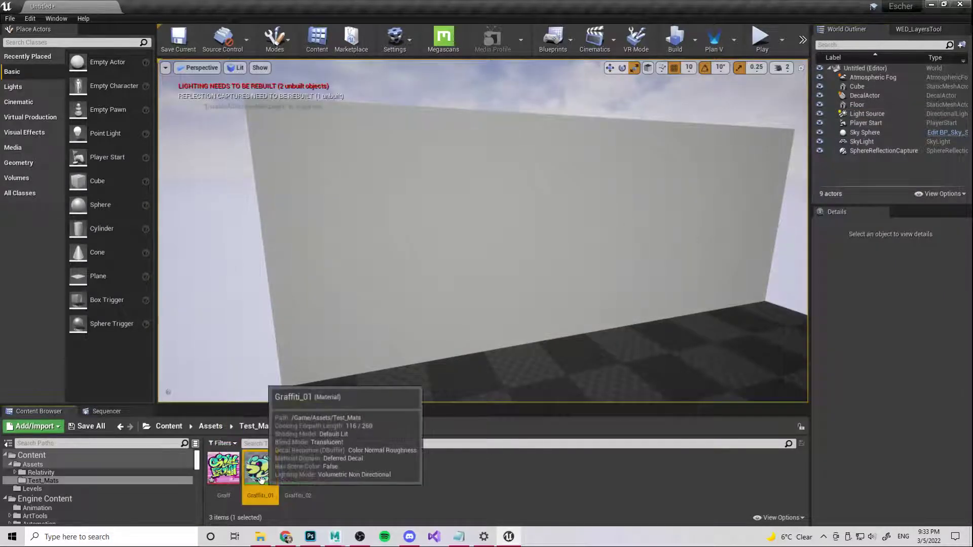
{"action": "key", "text": "Delete"}
{"action": "left_click", "coordinate": [408, 428]}
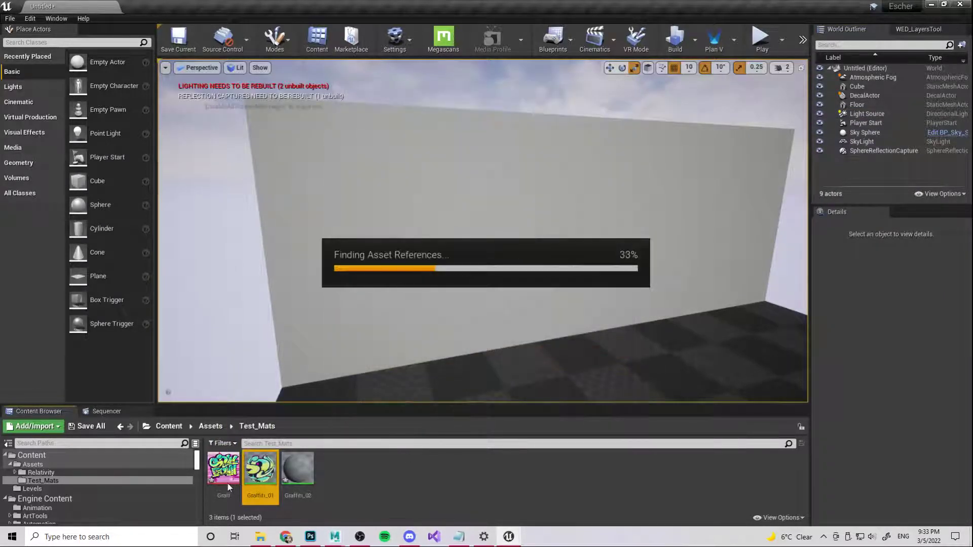
{"action": "right_click", "coordinate": [226, 482]}
{"action": "key", "text": "Delete"}
{"action": "left_click", "coordinate": [412, 429]}
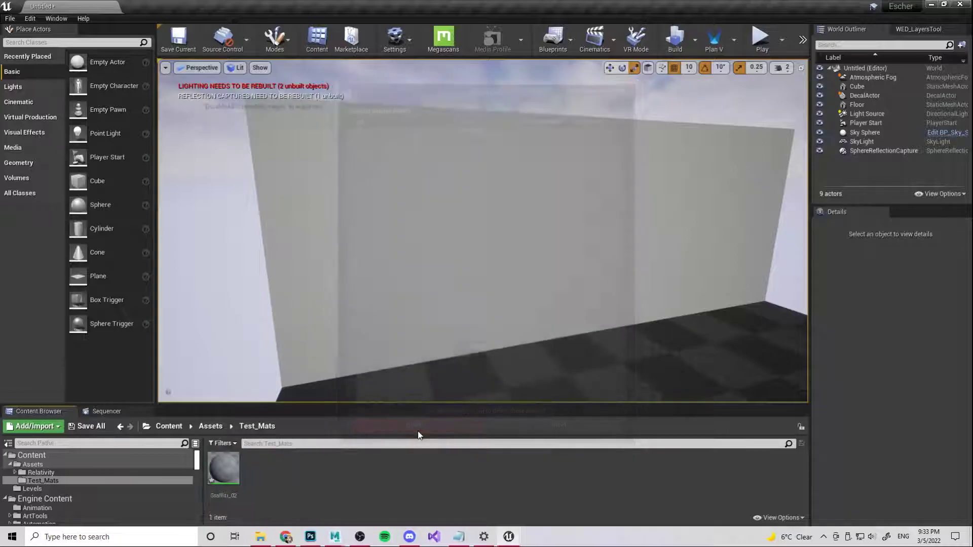
Import graff_01 from File Explorer into the Test_Mats folder
{"action": "left_click", "coordinate": [269, 540]}
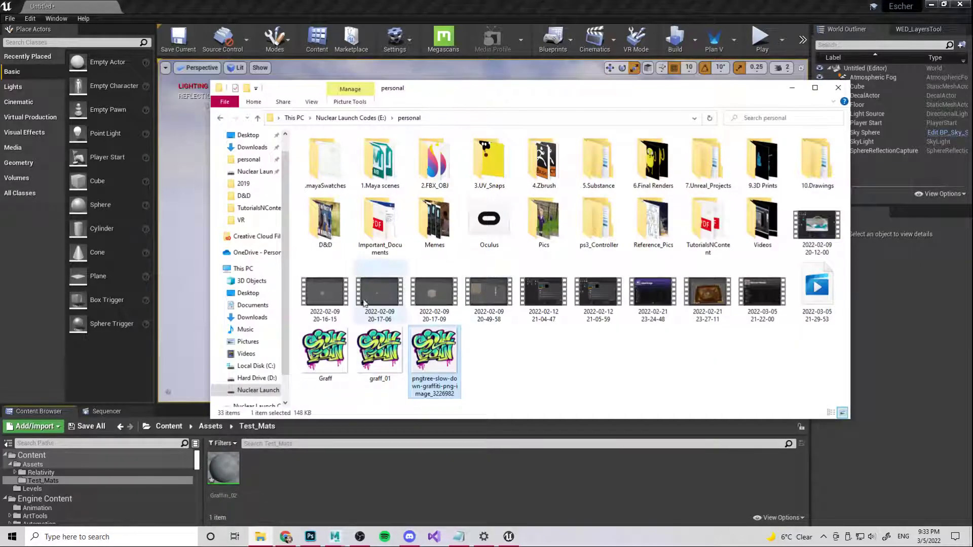
{"action": "left_click", "coordinate": [386, 353]}
{"action": "left_click_drag", "start_coordinate": [387, 353], "coordinate": [341, 479]}
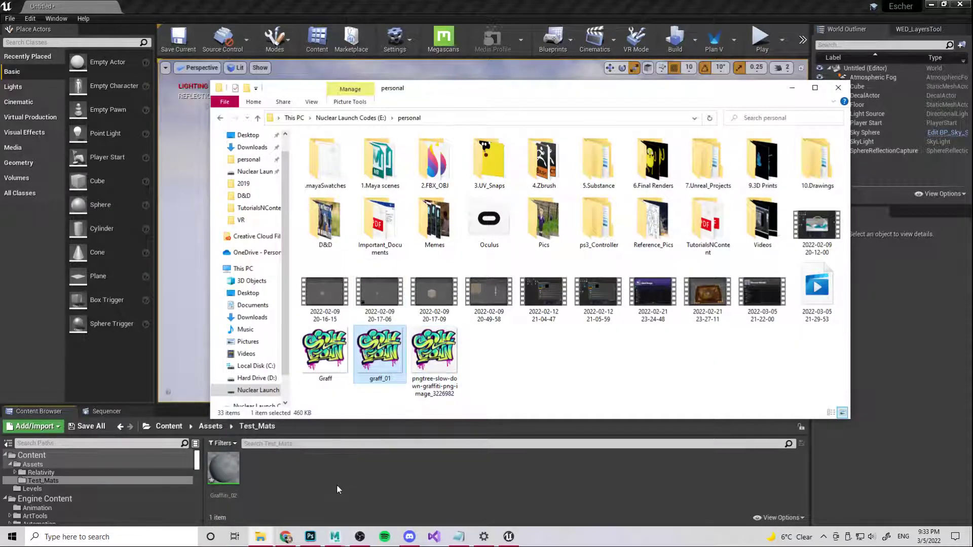
{"action": "left_click", "coordinate": [793, 88]}
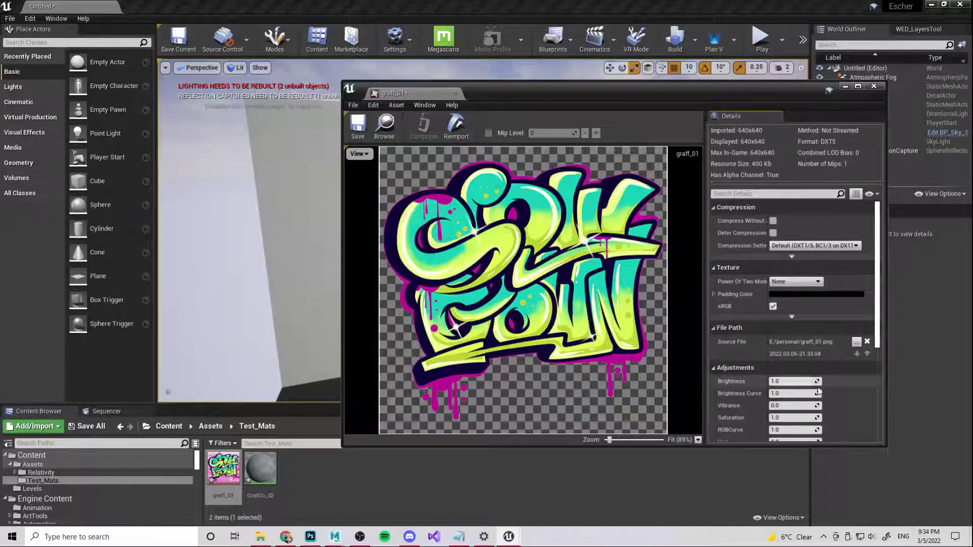
Set the graff_01 texture's Hue to about 257.14, save it and close the editor
{"action": "scroll", "coordinate": [810, 330], "scroll_direction": "down", "scroll_amount": 1}
{"action": "scroll", "coordinate": [768, 312], "scroll_direction": "down", "scroll_amount": 1}
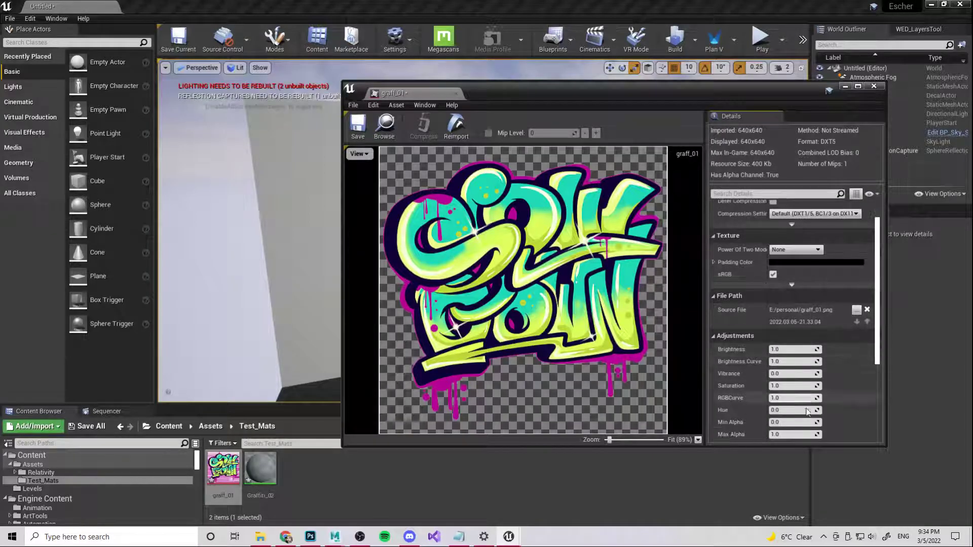
{"action": "mouse_move", "coordinate": [792, 410]}
{"action": "left_mouse_down"}
{"action": "mouse_move", "coordinate": [821, 410]}
{"action": "mouse_move", "coordinate": [796, 410]}
{"action": "mouse_move", "coordinate": [811, 410]}
{"action": "left_mouse_up"}
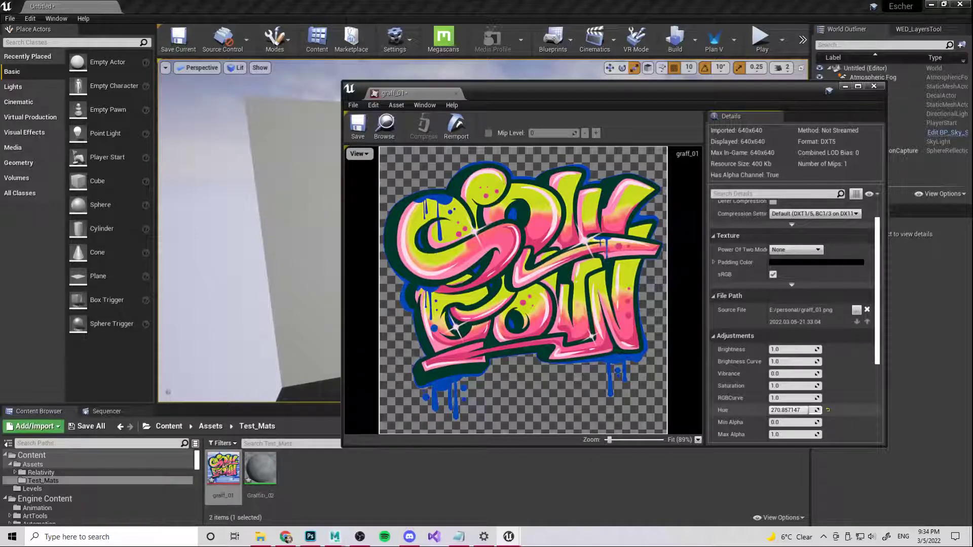
{"action": "left_click_drag", "start_coordinate": [802, 410], "coordinate": [800, 410]}
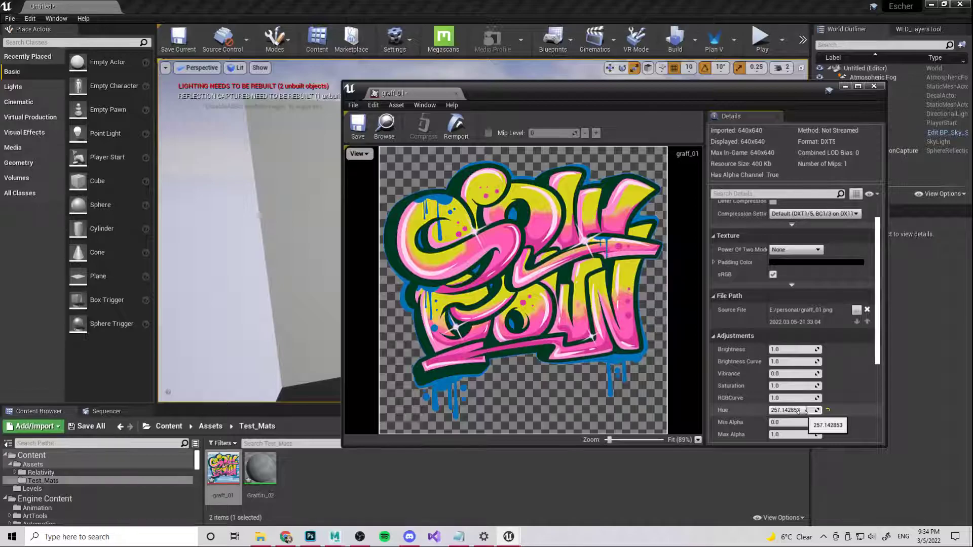
{"action": "left_click", "coordinate": [358, 126]}
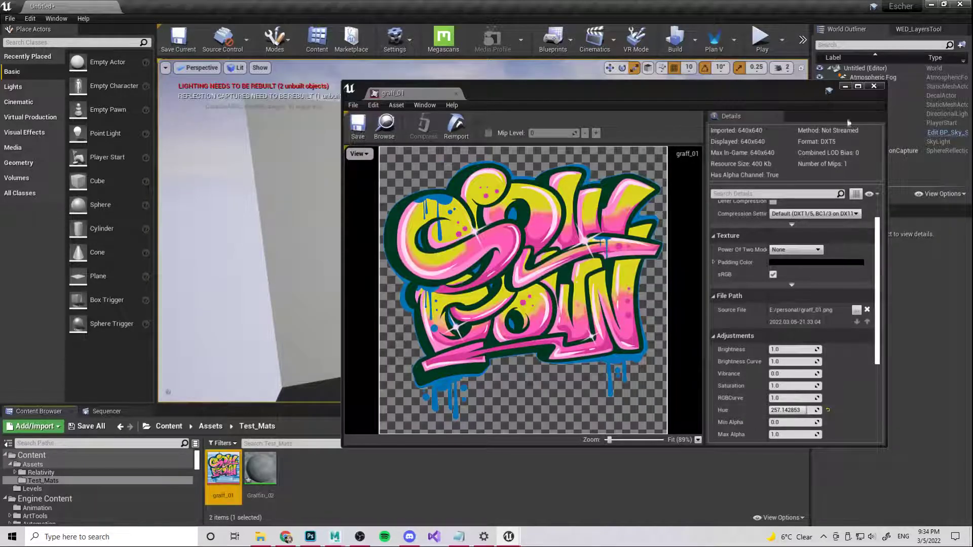
{"action": "left_click", "coordinate": [874, 86]}
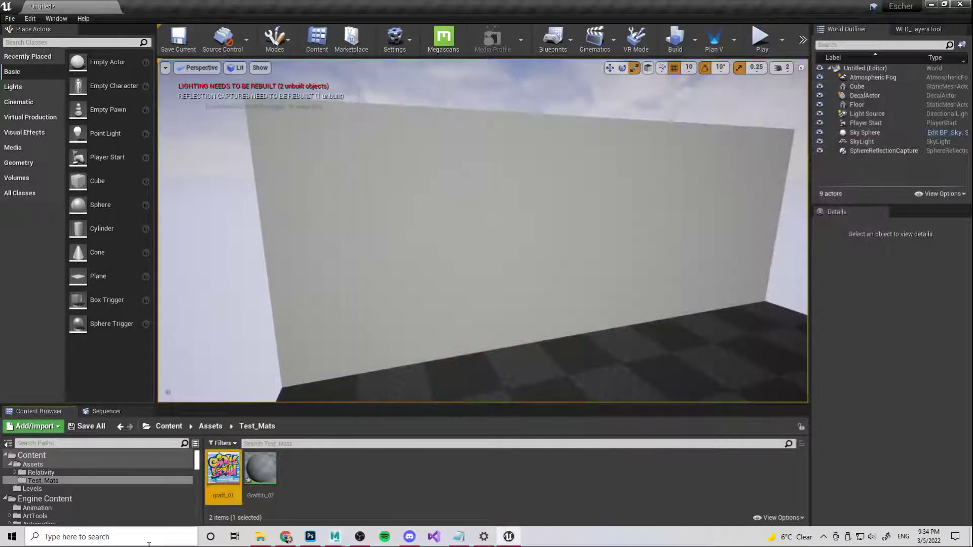
Add a graff_01 Texture Sample node to the Graffiti_02 material graph
{"action": "double_click", "coordinate": [274, 491]}
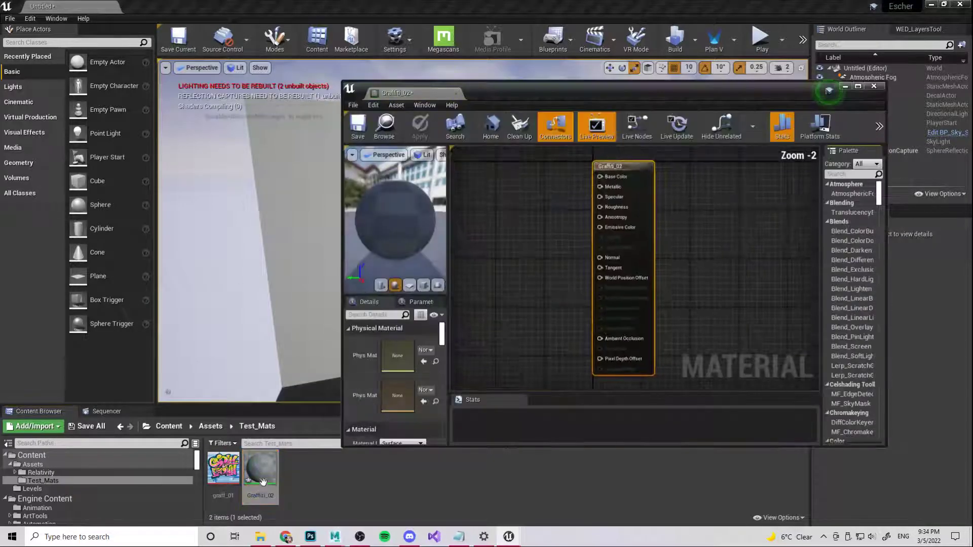
{"action": "left_click_drag", "start_coordinate": [223, 468], "coordinate": [525, 232]}
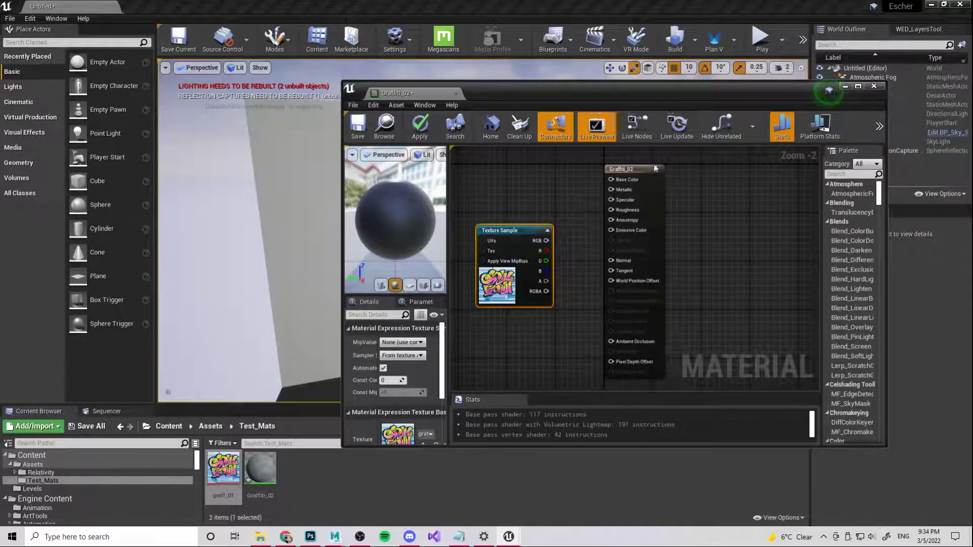
{"action": "left_click_drag", "start_coordinate": [481, 93], "coordinate": [235, 5]}
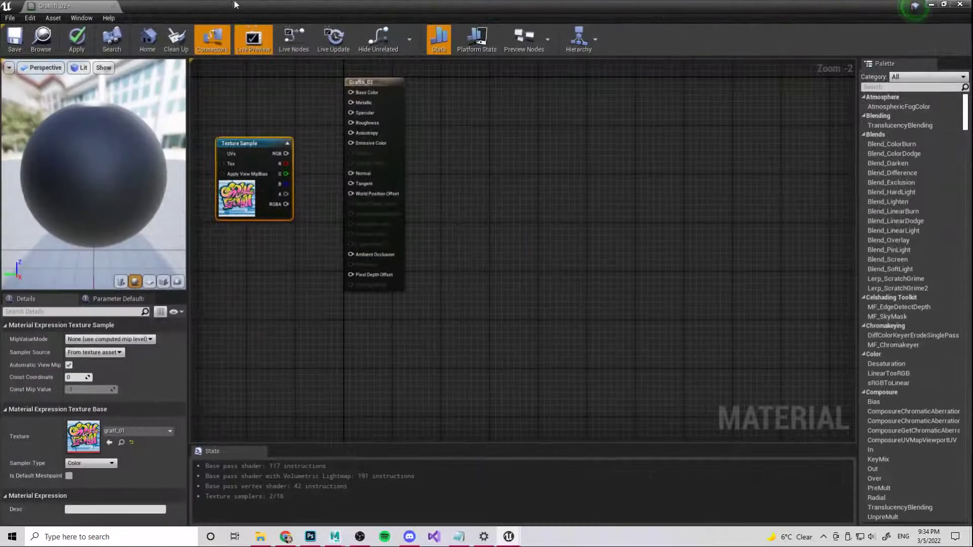
{"action": "right_click_drag", "start_coordinate": [483, 218], "coordinate": [658, 241]}
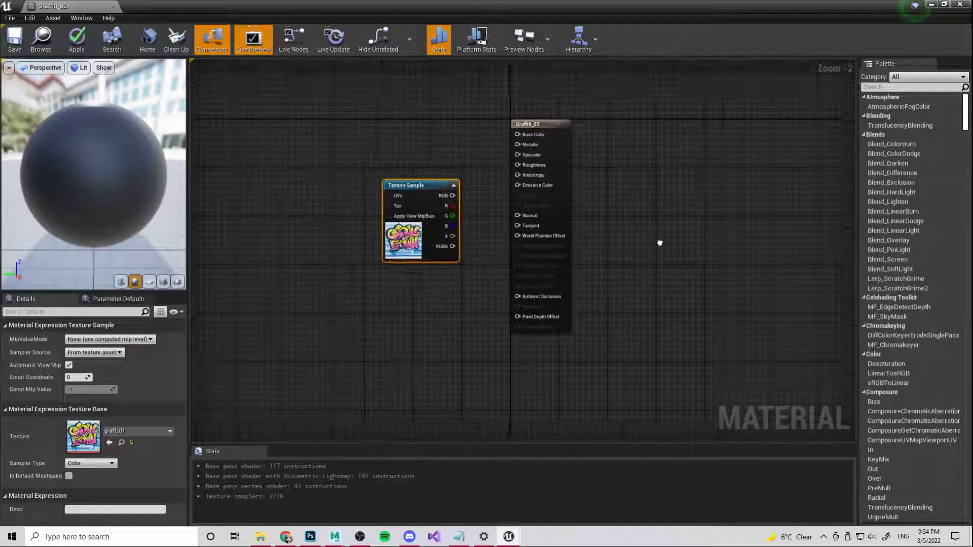
Set Graffiti_02's Material Domain to Deferred Decal and Blend Mode to Translucent
{"action": "left_click", "coordinate": [561, 127]}
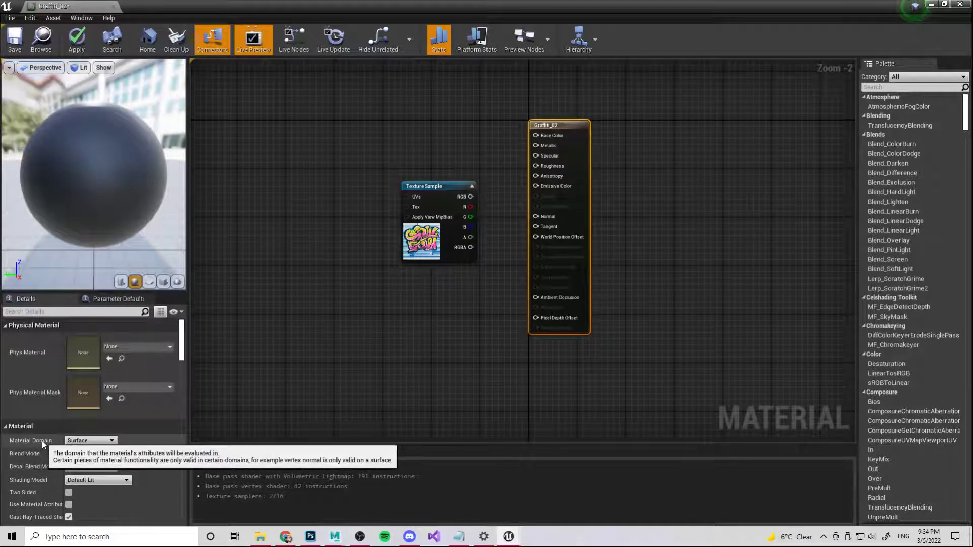
{"action": "left_click", "coordinate": [96, 440]}
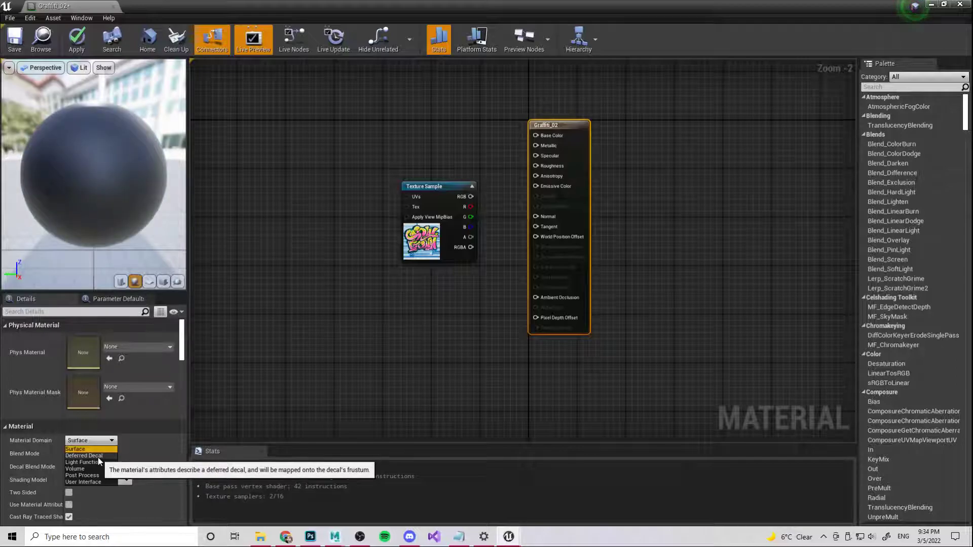
{"action": "left_click", "coordinate": [96, 456]}
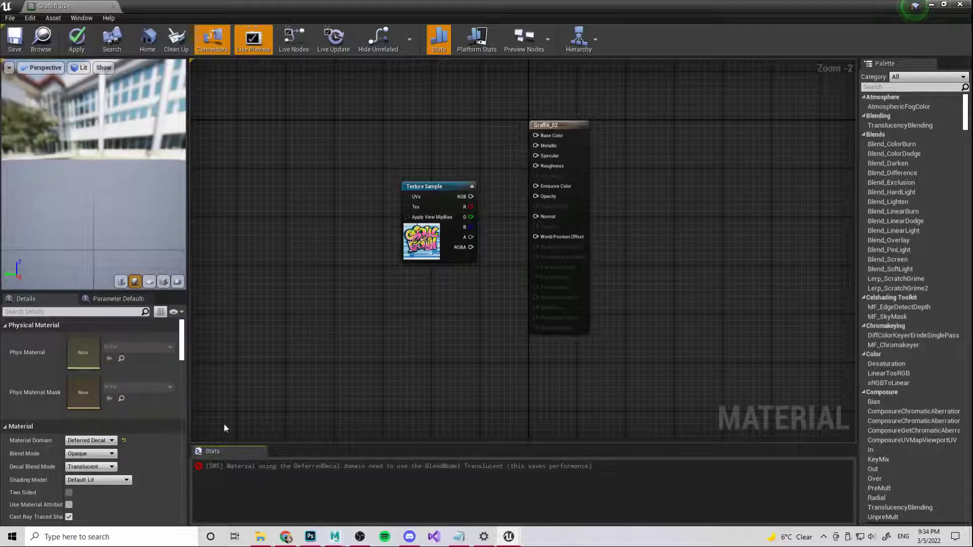
{"action": "left_click", "coordinate": [89, 454]}
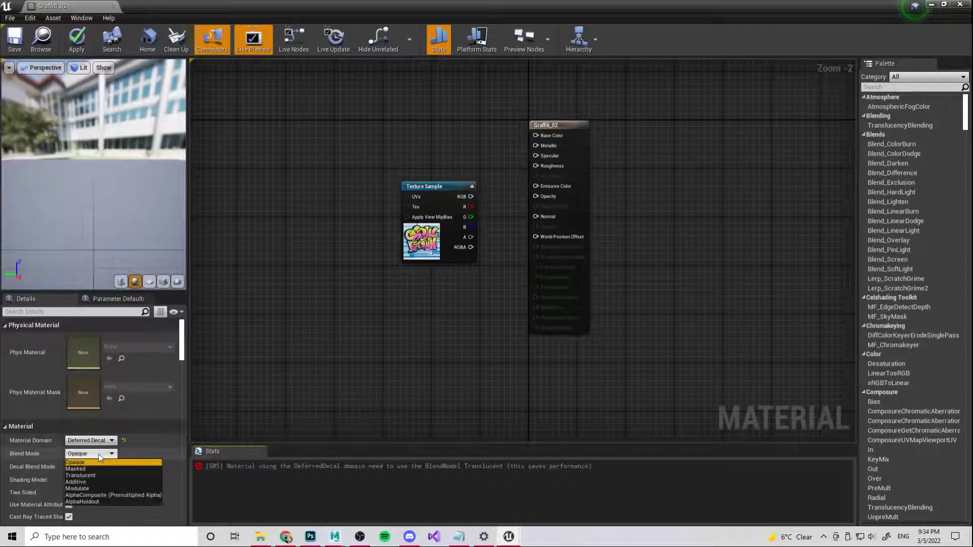
{"action": "left_click", "coordinate": [89, 477]}
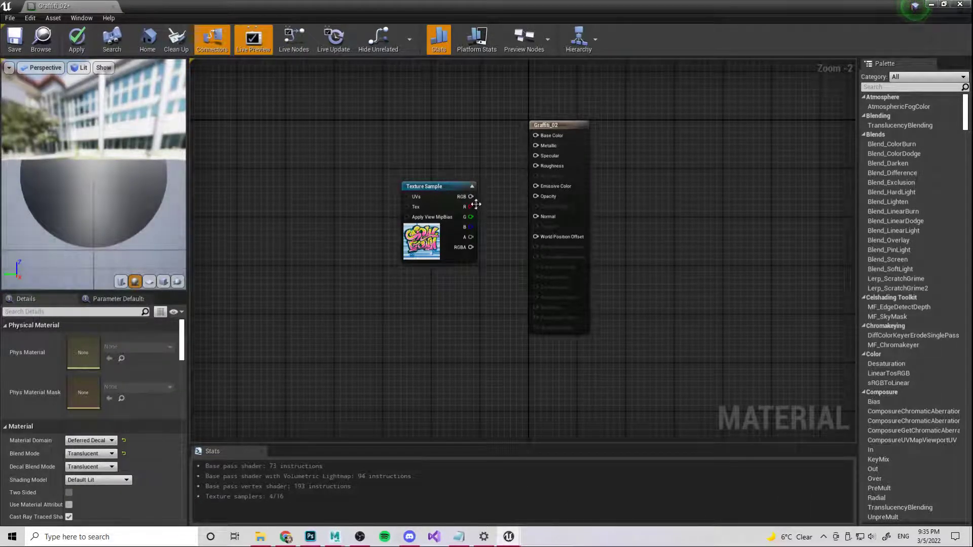
Wire the texture's RGB to Emissive Color and alpha to Opacity, then save
{"action": "left_click_drag", "start_coordinate": [471, 197], "coordinate": [542, 186]}
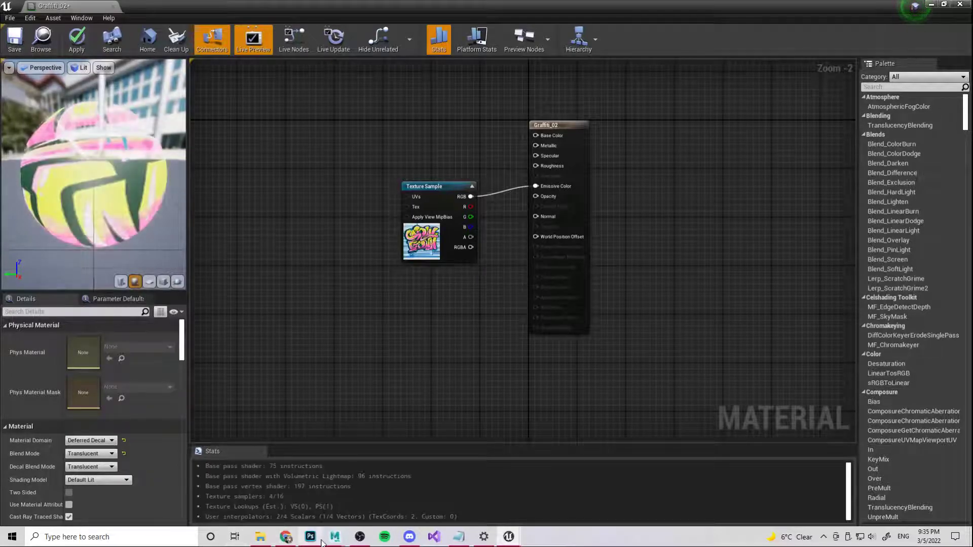
{"action": "left_click_drag", "start_coordinate": [471, 236], "coordinate": [539, 195]}
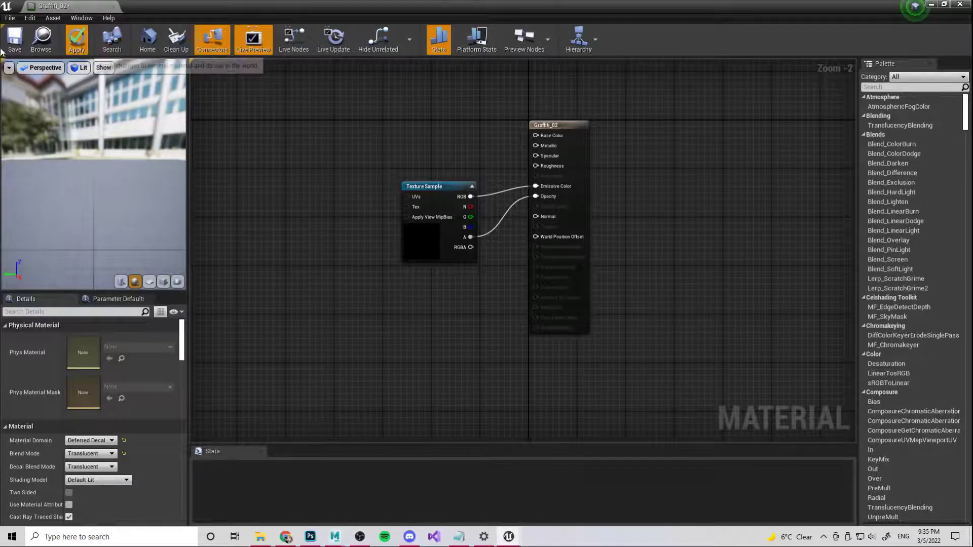
{"action": "left_click", "coordinate": [14, 40]}
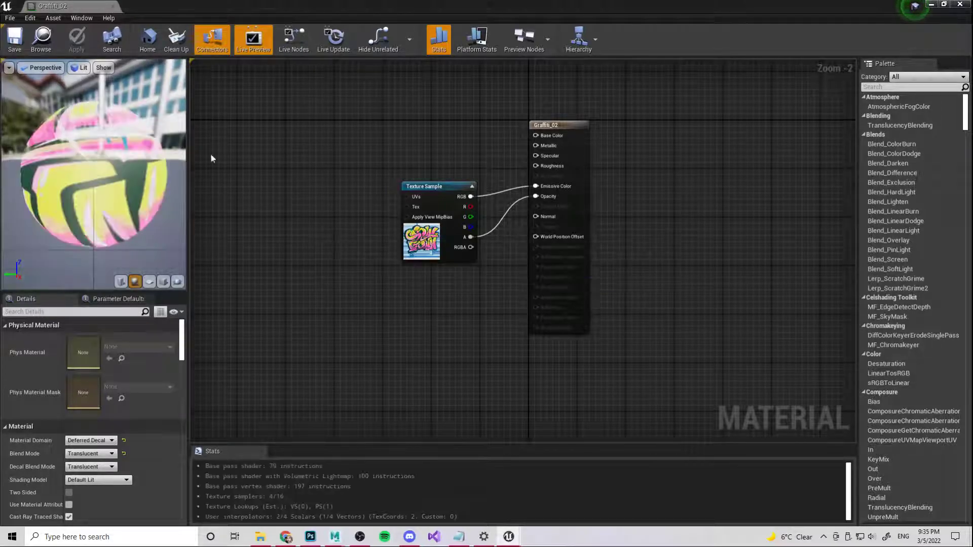
Place Graffiti_02 on the wall, rotate it to X 90, raise to Z 190, stretch X
{"action": "left_click", "coordinate": [112, 8]}
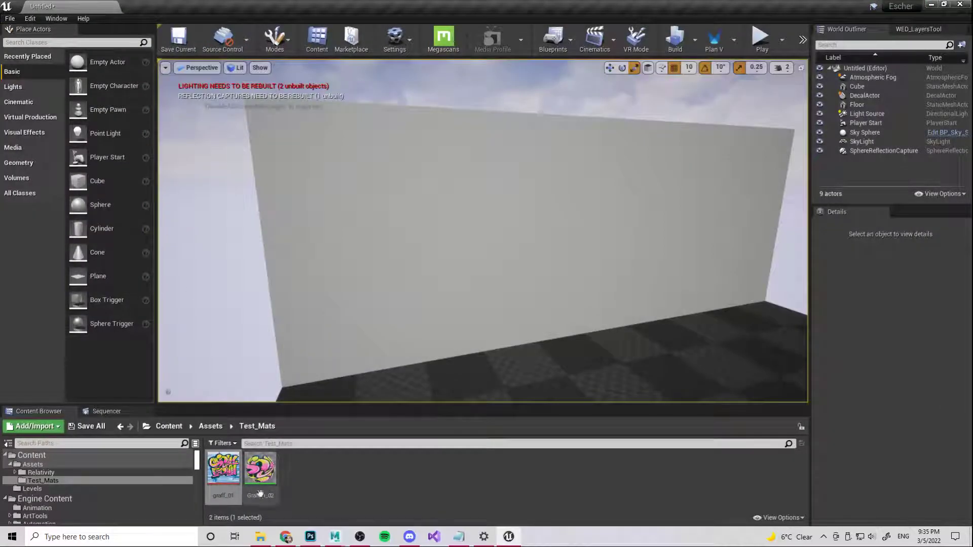
{"action": "left_click_drag", "start_coordinate": [259, 468], "coordinate": [614, 278]}
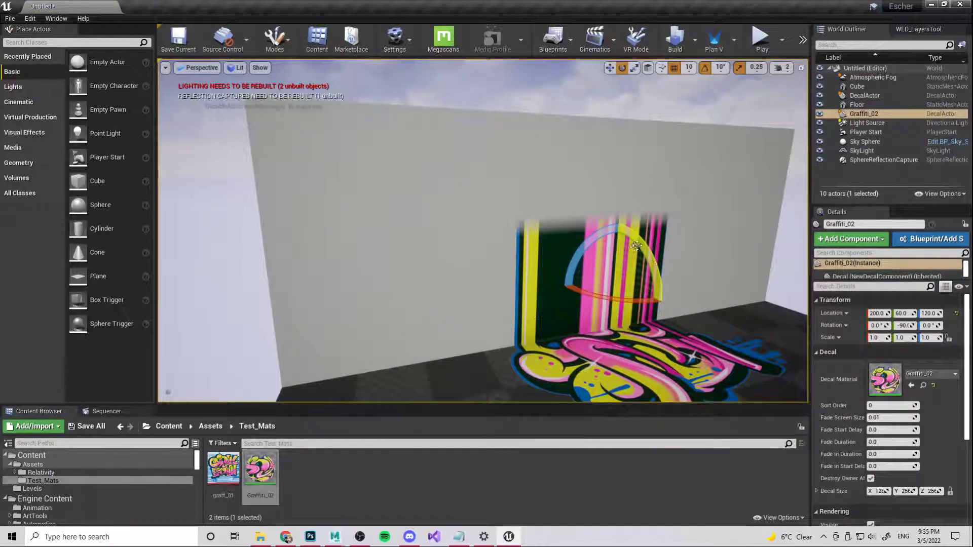
{"action": "left_click_drag", "start_coordinate": [638, 238], "coordinate": [607, 289]}
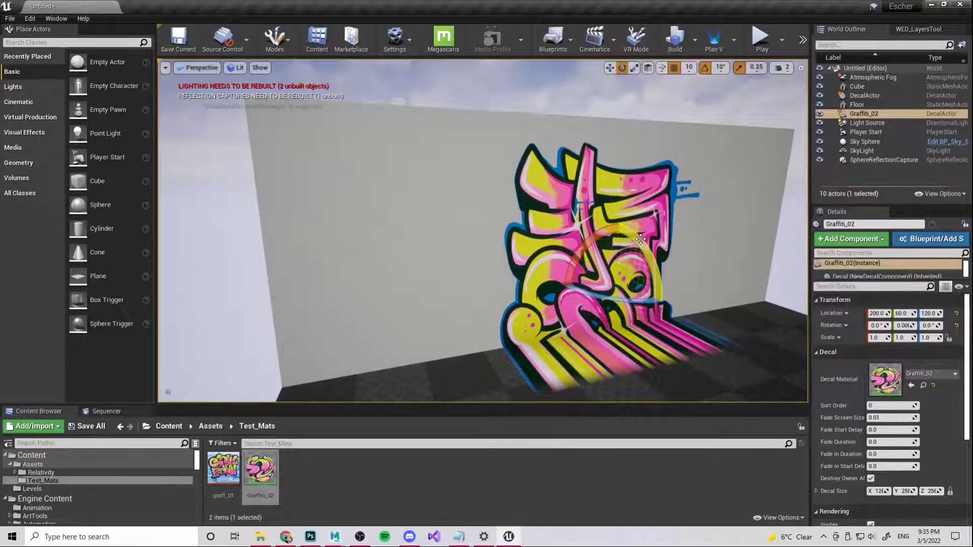
{"action": "left_click_drag", "start_coordinate": [598, 233], "coordinate": [658, 275]}
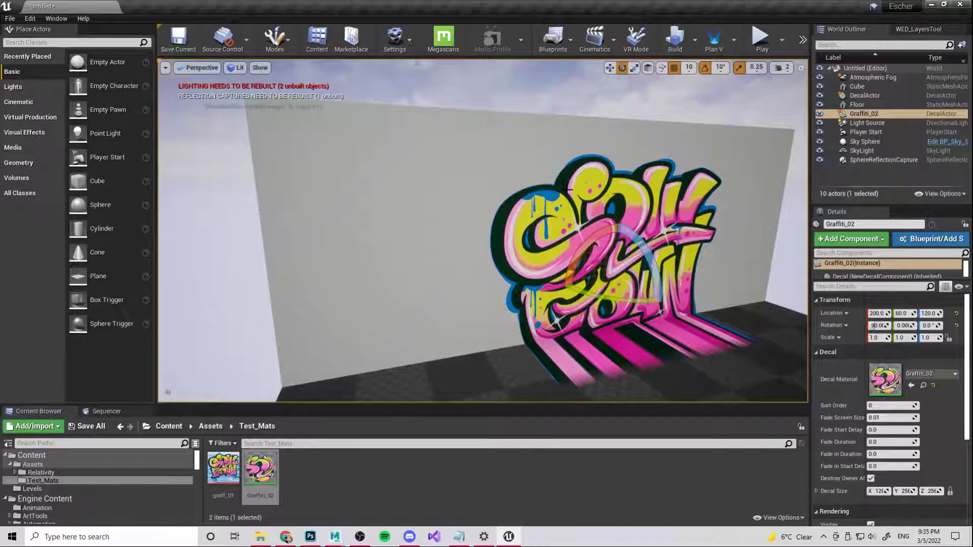
{"action": "left_click_drag", "start_coordinate": [611, 322], "coordinate": [611, 287]}
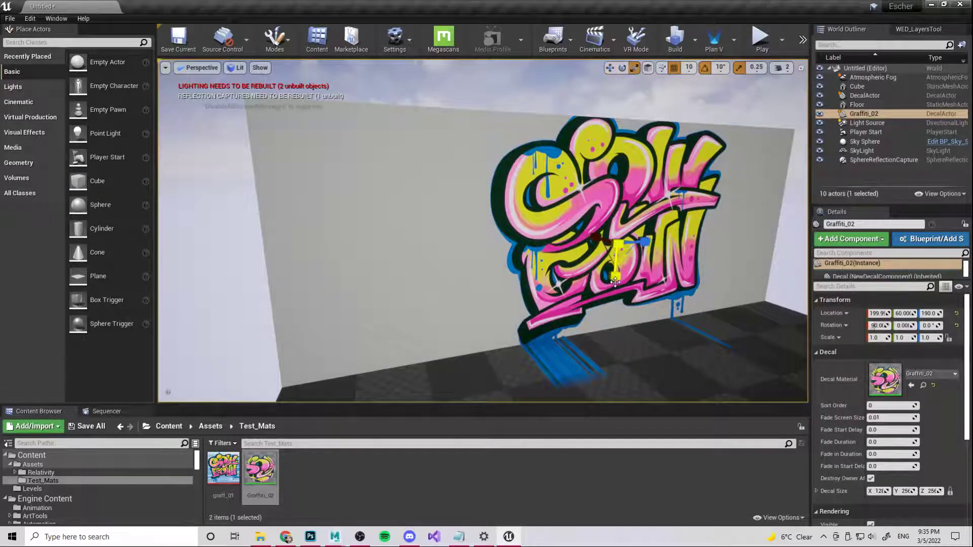
{"action": "left_click_drag", "start_coordinate": [598, 238], "coordinate": [452, 259]}
{"action": "key", "text": "w"}
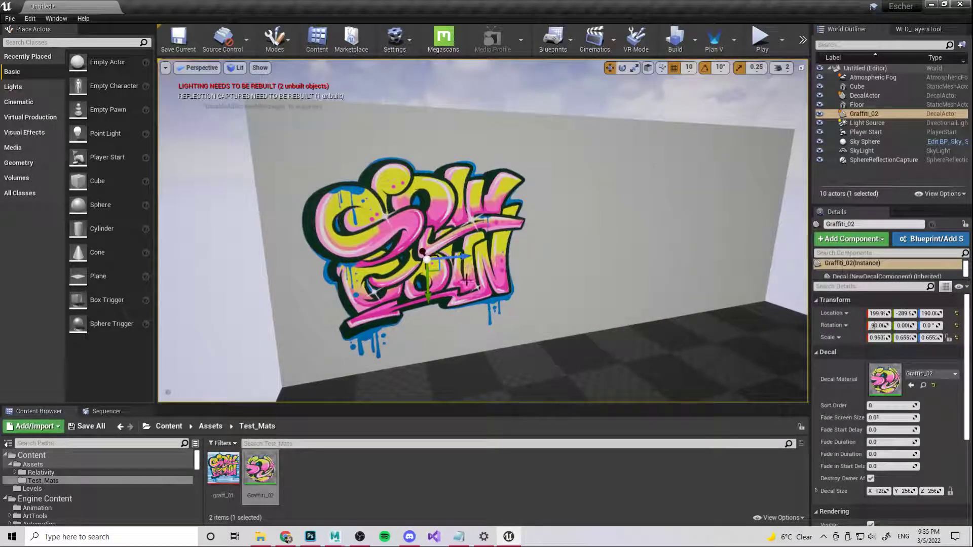
{"action": "left_click", "coordinate": [585, 312]}
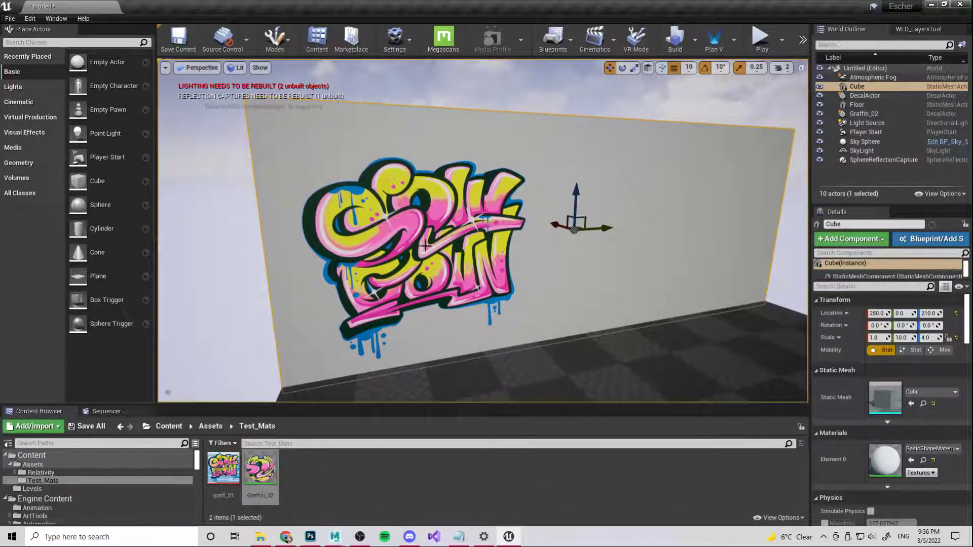
Search 'dec' in Place Actors and drag two new Decal actors into the viewport near the wall
{"action": "left_click", "coordinate": [864, 96]}
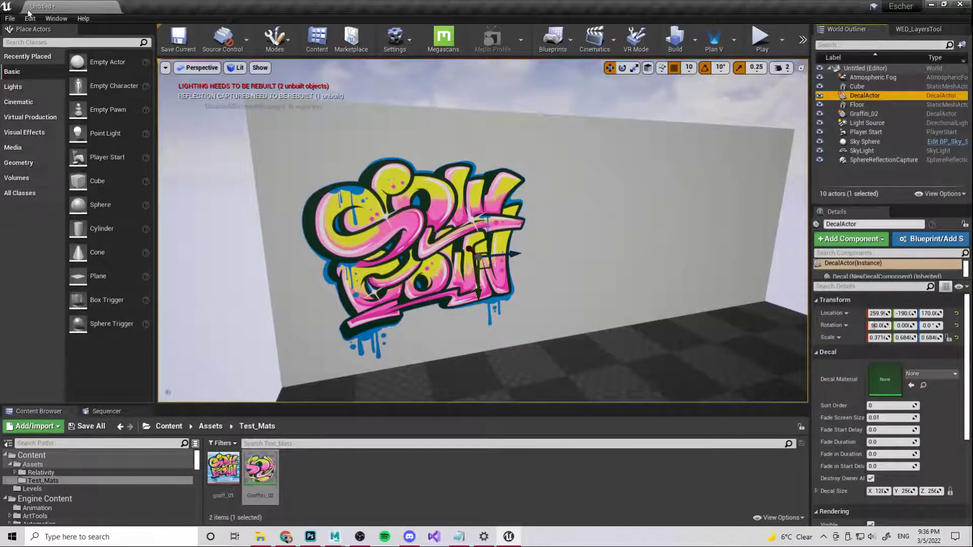
{"action": "left_click", "coordinate": [19, 44]}
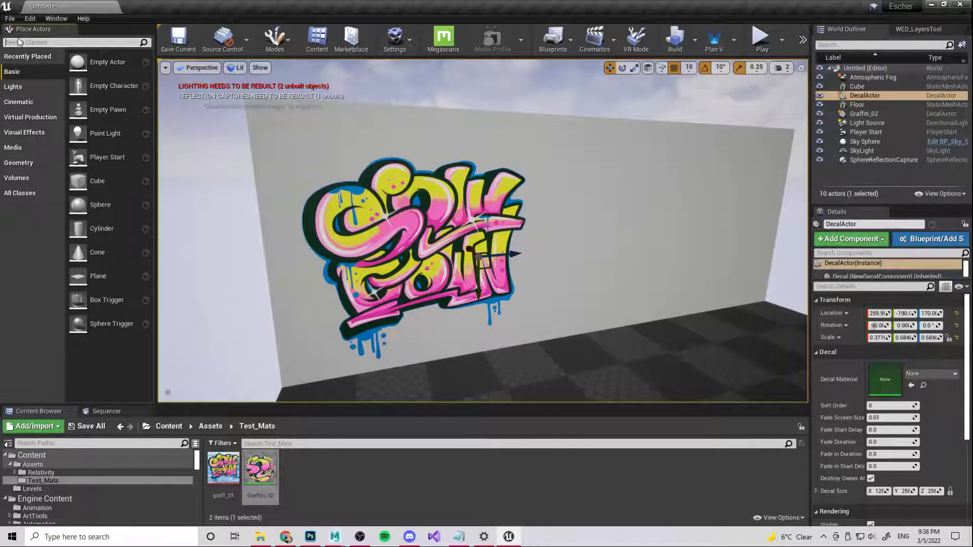
{"action": "type", "text": "dec"}
{"action": "left_click_drag", "start_coordinate": [34, 62], "coordinate": [689, 333]}
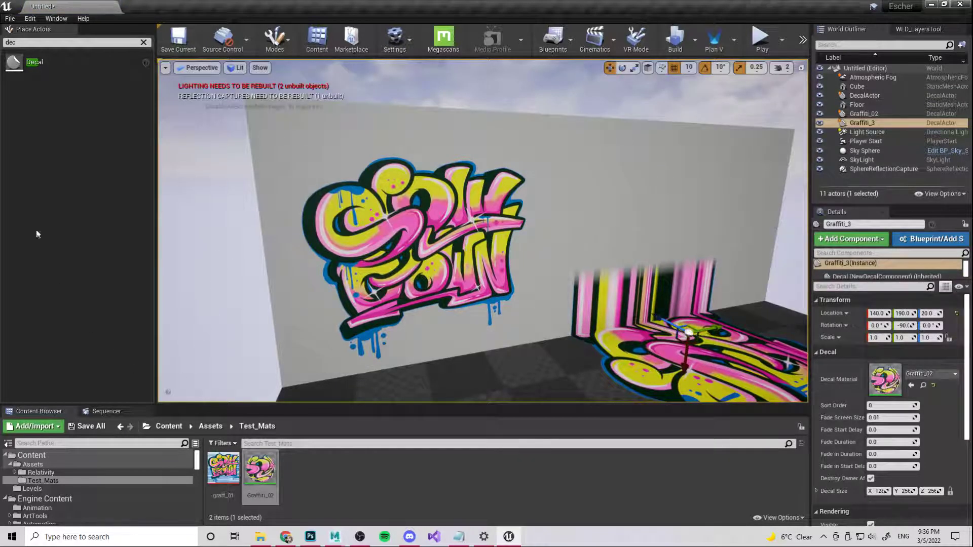
{"action": "mouse_move", "coordinate": [34, 61]}
{"action": "left_mouse_down"}
{"action": "mouse_move", "coordinate": [127, 86]}
{"action": "mouse_move", "coordinate": [496, 283]}
{"action": "mouse_move", "coordinate": [6, 84]}
{"action": "mouse_move", "coordinate": [9, 51]}
{"action": "mouse_move", "coordinate": [151, 101]}
{"action": "mouse_move", "coordinate": [471, 350]}
{"action": "mouse_move", "coordinate": [127, 130]}
{"action": "mouse_move", "coordinate": [81, 84]}
{"action": "mouse_move", "coordinate": [36, 66]}
{"action": "left_mouse_up"}
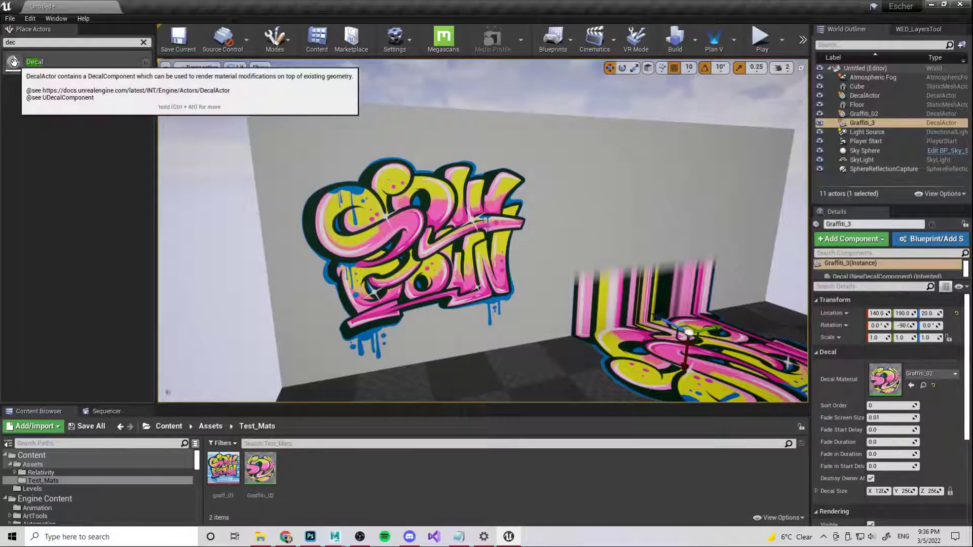
{"action": "left_click_drag", "start_coordinate": [9, 66], "coordinate": [506, 332]}
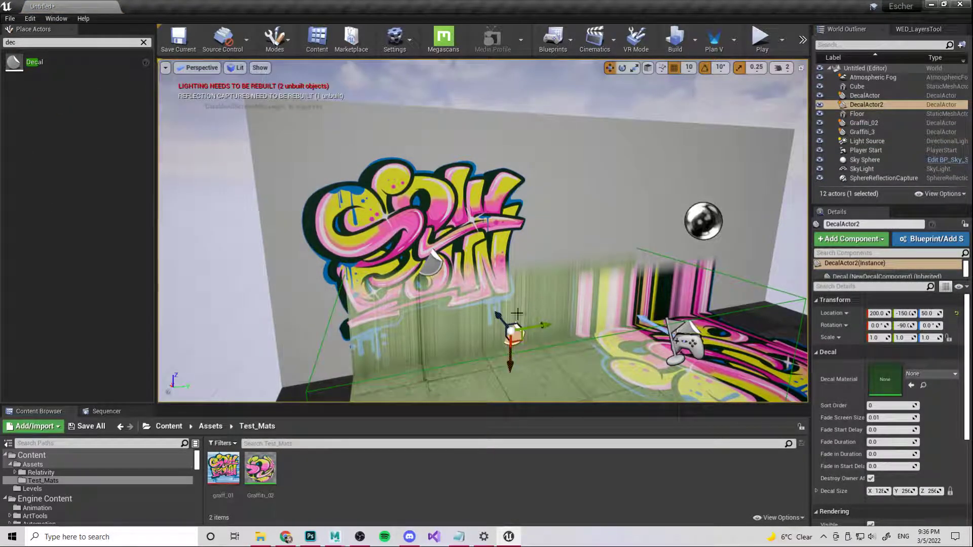
Assign Graffiti_02 as the new decal's material and delete the extra trial DecalActor2
{"action": "left_click_drag", "start_coordinate": [260, 468], "coordinate": [907, 386]}
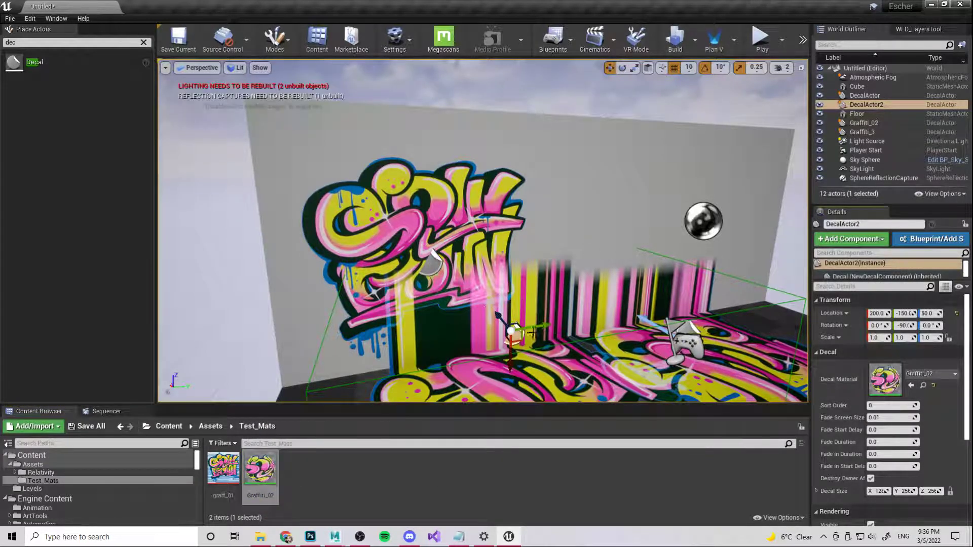
{"action": "left_click", "coordinate": [689, 339]}
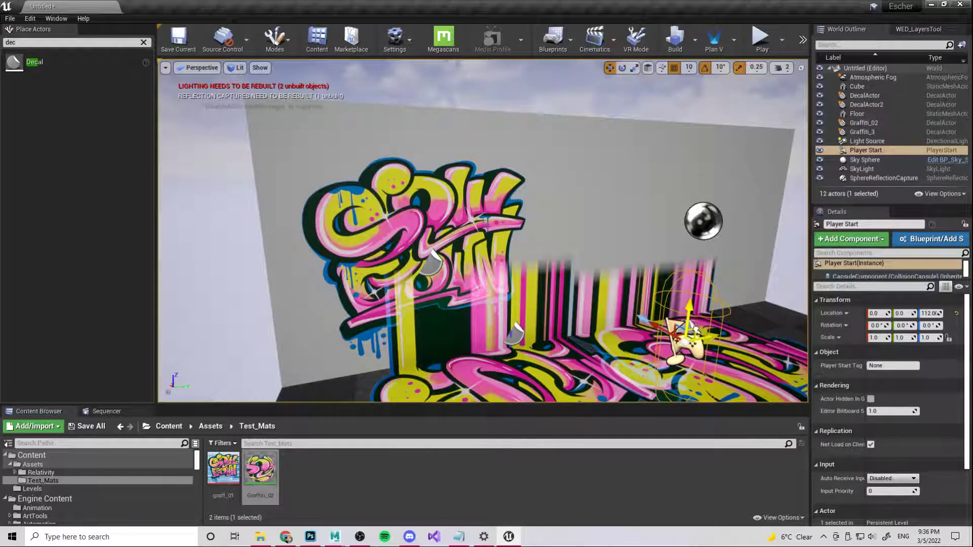
{"action": "left_click", "coordinate": [690, 327]}
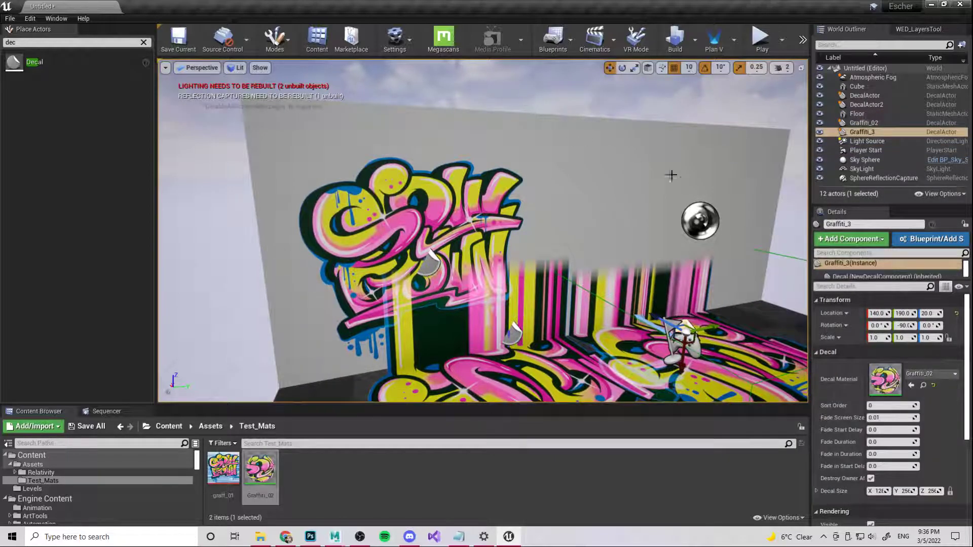
{"action": "key", "text": "Delete"}
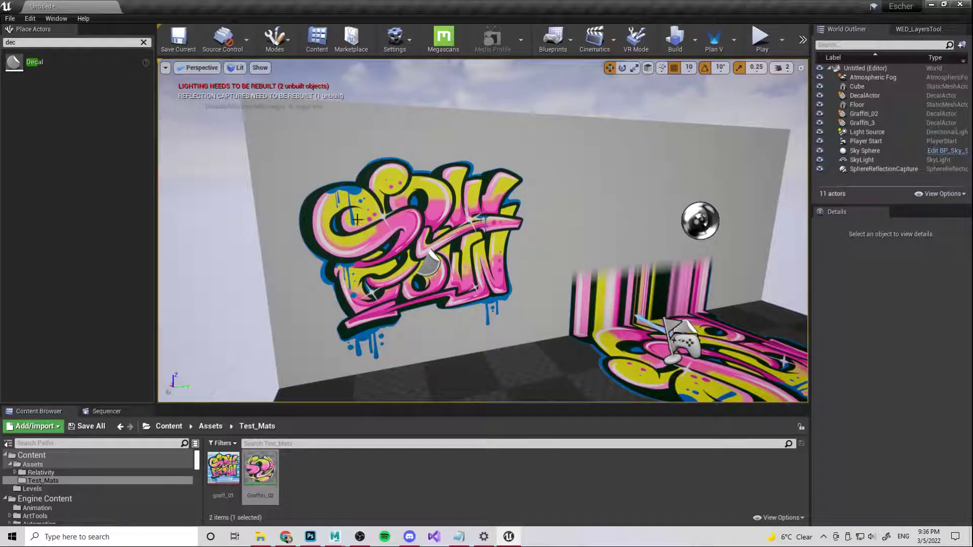
{"action": "left_click", "coordinate": [689, 324]}
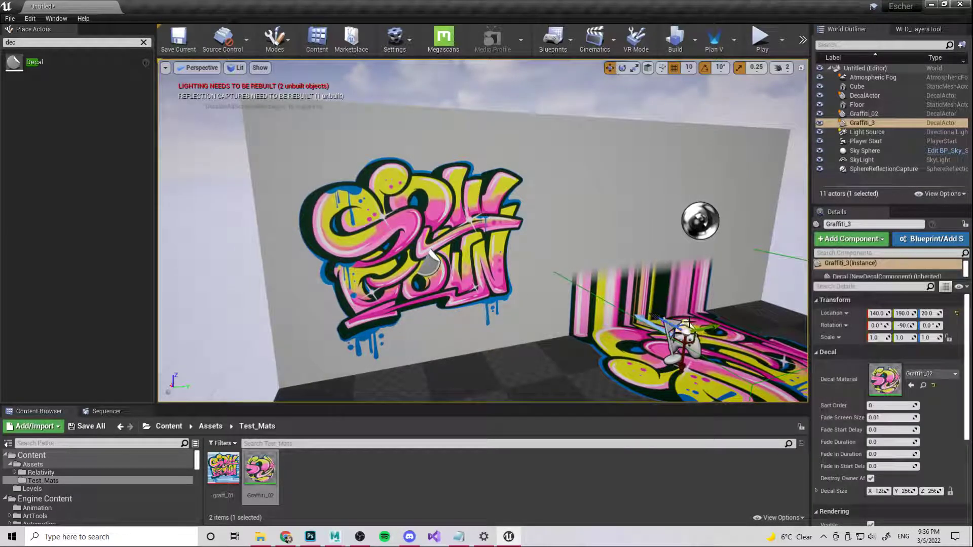
Delete the floor decal Graffiti_3, then close and reopen Place Actors from the Window menu
{"action": "key", "text": "Delete"}
{"action": "left_click", "coordinate": [300, 345]}
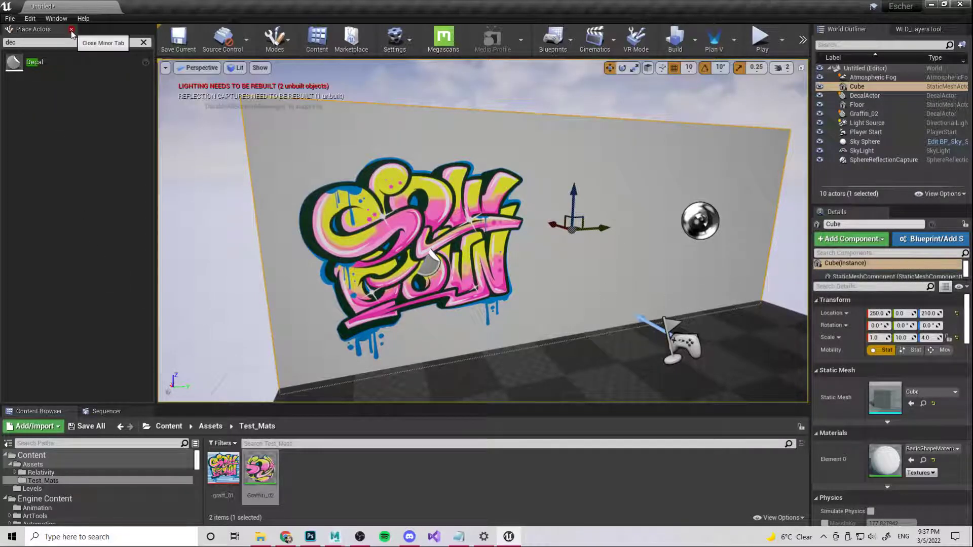
{"action": "left_click", "coordinate": [71, 30]}
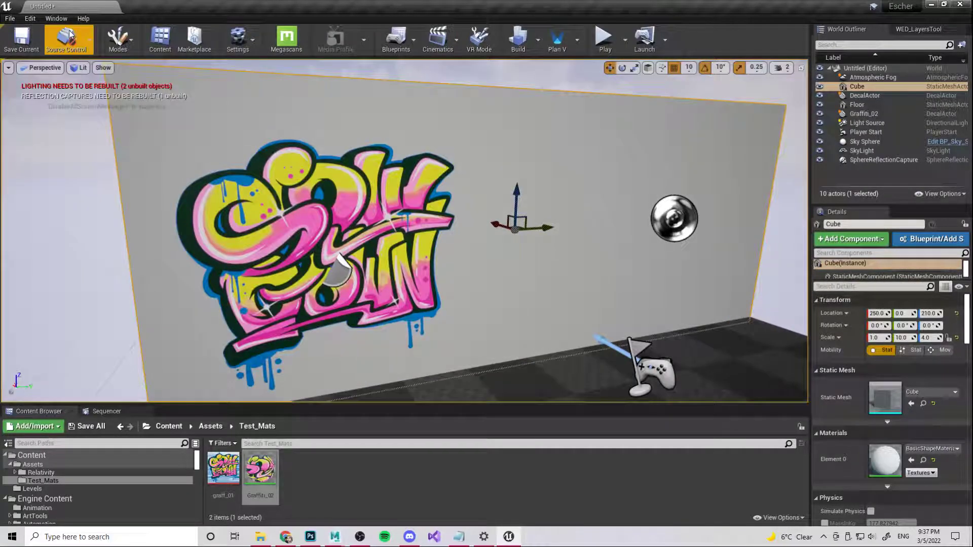
{"action": "left_click", "coordinate": [44, 19]}
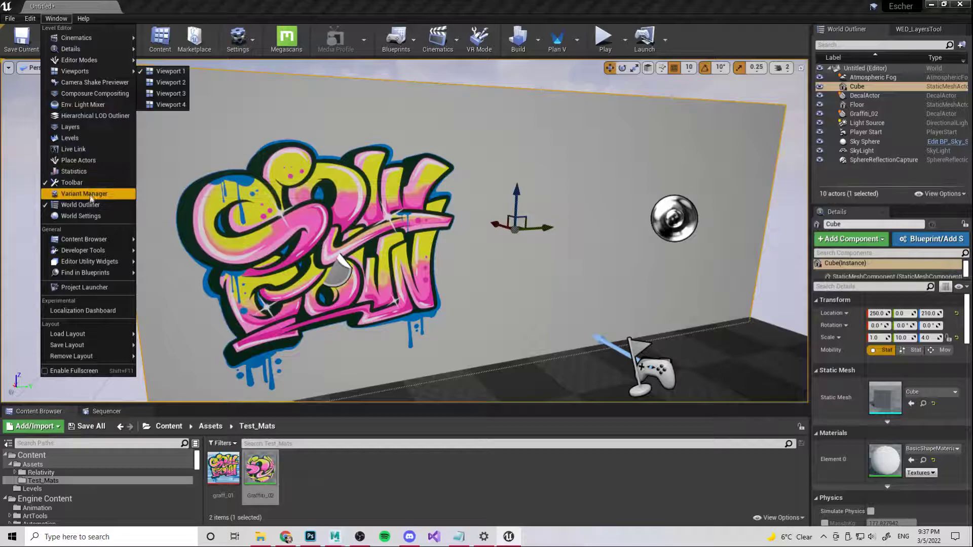
{"action": "left_click", "coordinate": [78, 160]}
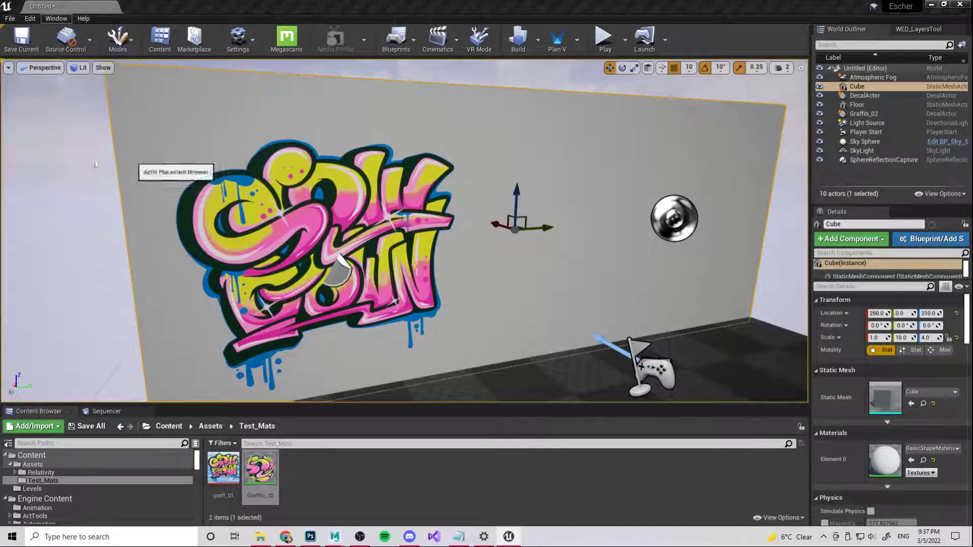
Add a Cube from Place Actors and move it onto the wall beside the graffiti at 190, -60, 260
{"action": "left_click", "coordinate": [37, 43]}
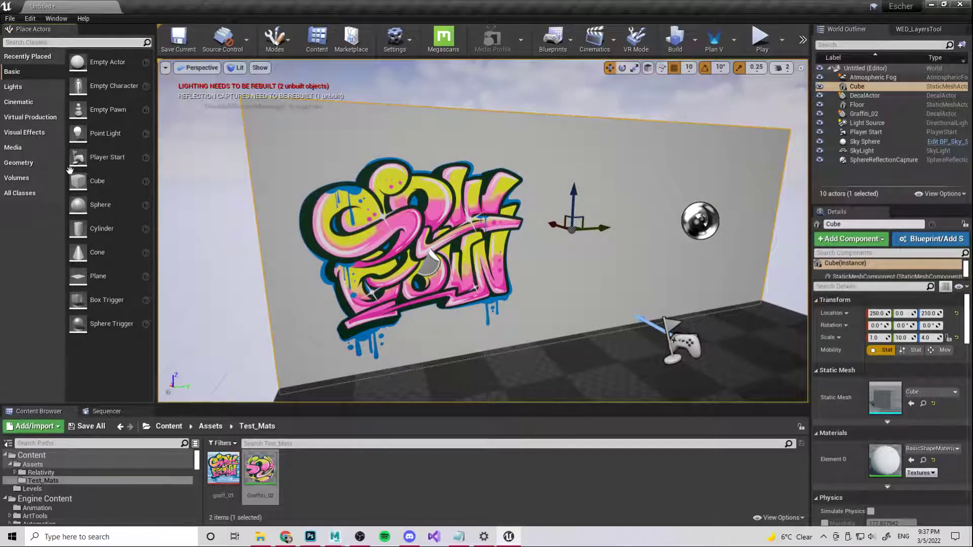
{"action": "left_click_drag", "start_coordinate": [77, 181], "coordinate": [563, 360]}
{"action": "left_click_drag", "start_coordinate": [564, 324], "coordinate": [559, 173]}
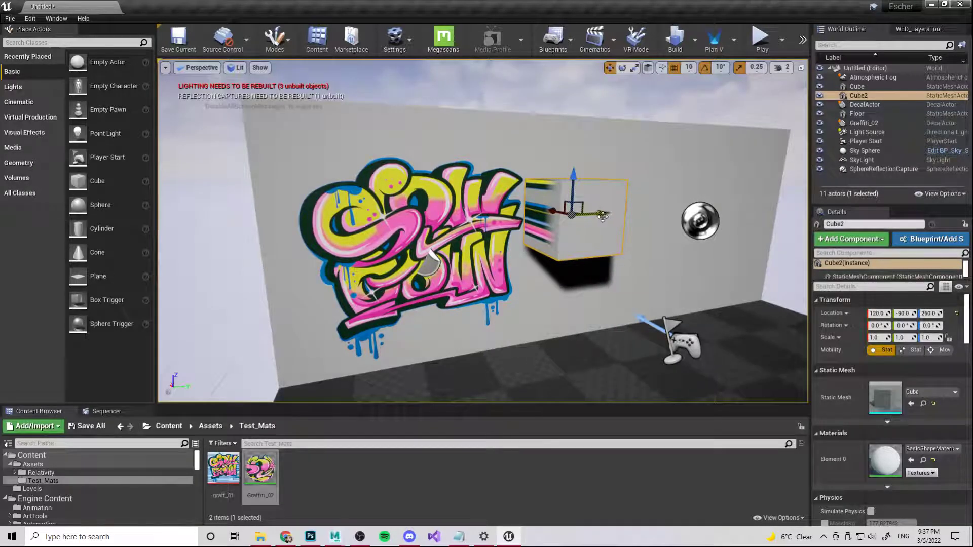
{"action": "left_click_drag", "start_coordinate": [602, 217], "coordinate": [566, 206]}
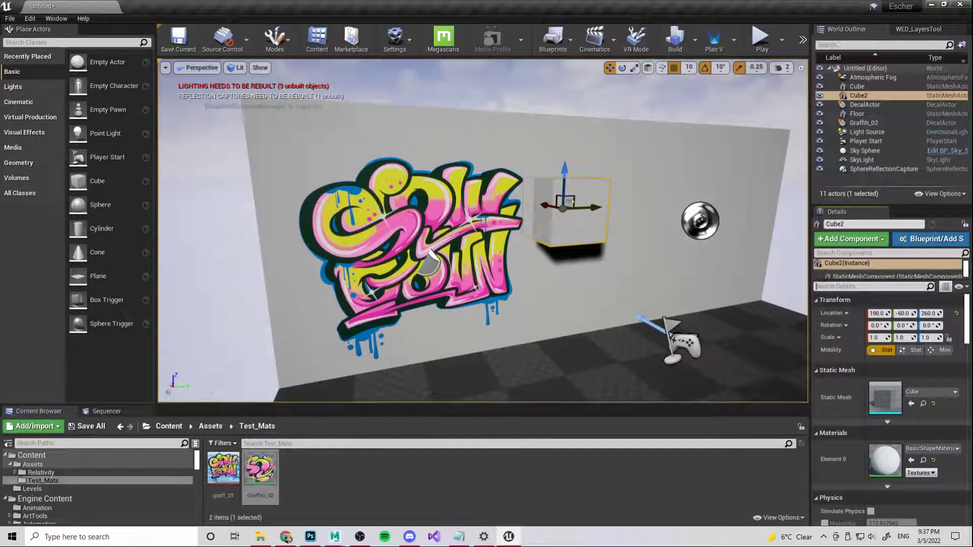
Filter Cube2's Details by 'dec', untick Receives Decals, and slide the cube across the graffiti
{"action": "left_click", "coordinate": [831, 286]}
{"action": "type", "text": "dec"}
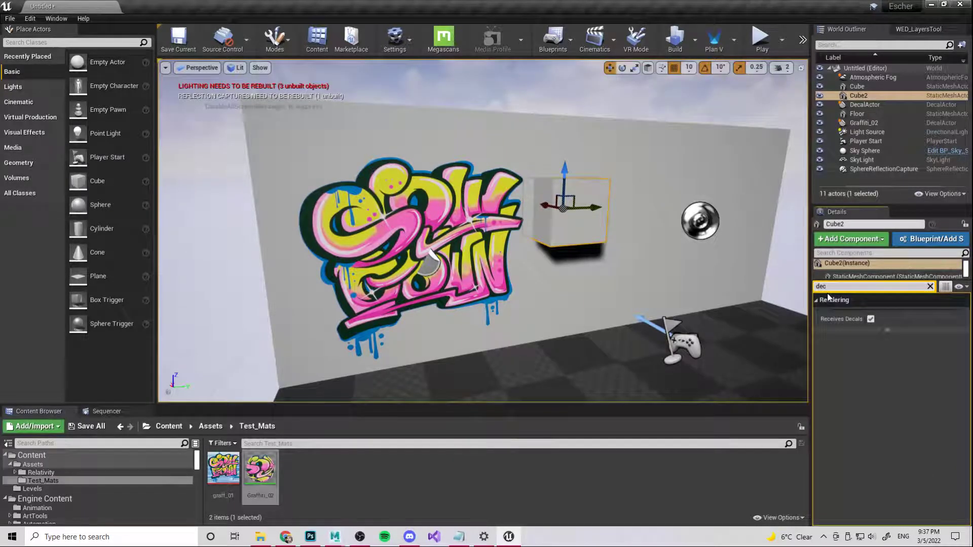
{"action": "left_click", "coordinate": [870, 319]}
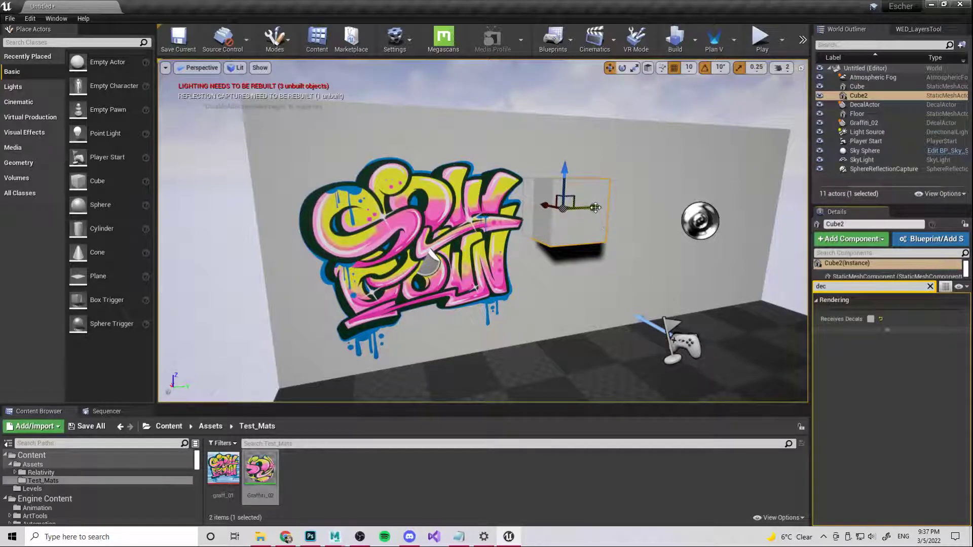
{"action": "left_click_drag", "start_coordinate": [595, 208], "coordinate": [416, 218]}
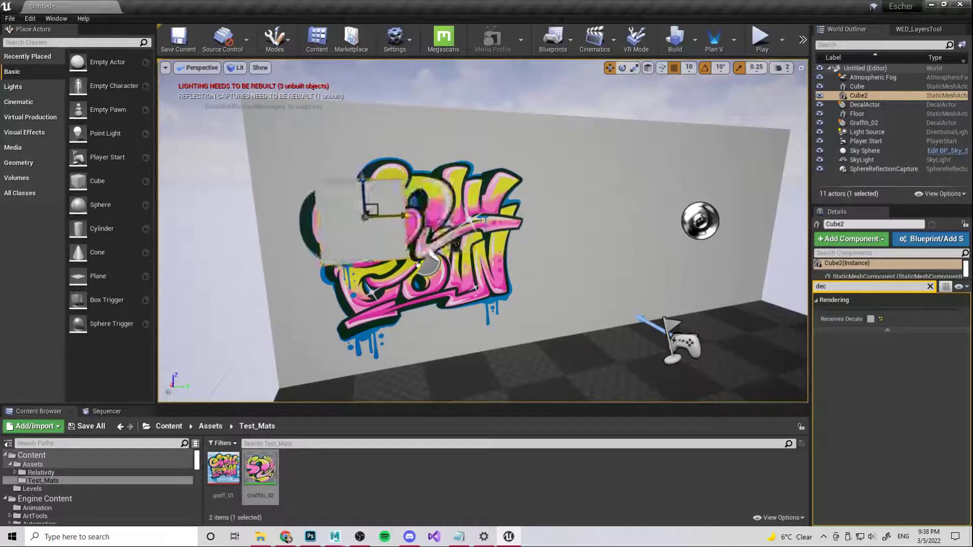
{"action": "left_click_drag", "start_coordinate": [418, 264], "coordinate": [452, 240]}
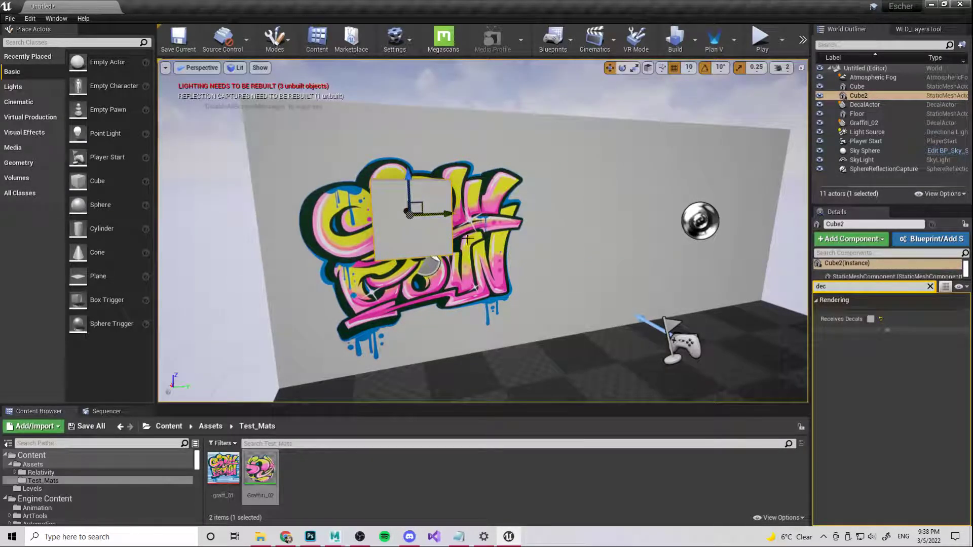
Re-enable Receives Decals on Cube2 and nudge it right so the graffiti covers its left part
{"action": "left_click", "coordinate": [870, 319]}
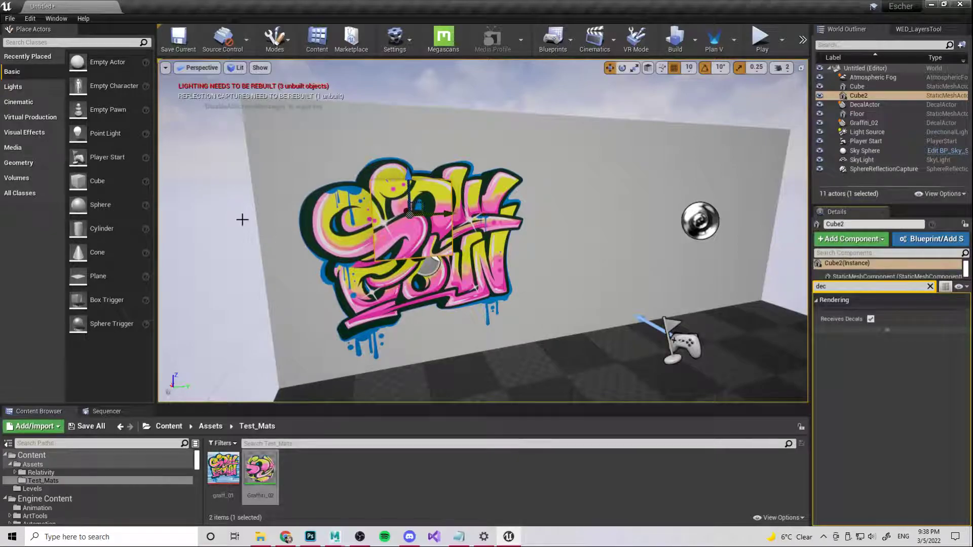
{"action": "left_click_drag", "start_coordinate": [243, 205], "coordinate": [467, 235], "text": "alt"}
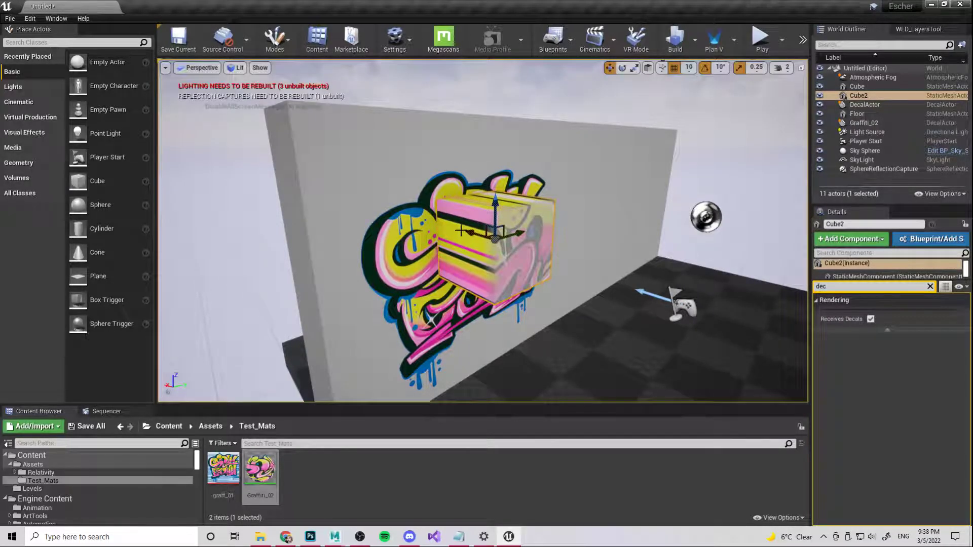
{"action": "scroll", "coordinate": [432, 232], "scroll_direction": "up", "scroll_amount": 5}
{"action": "scroll", "coordinate": [419, 224], "scroll_direction": "down", "scroll_amount": 5}
{"action": "key", "text": "g"}
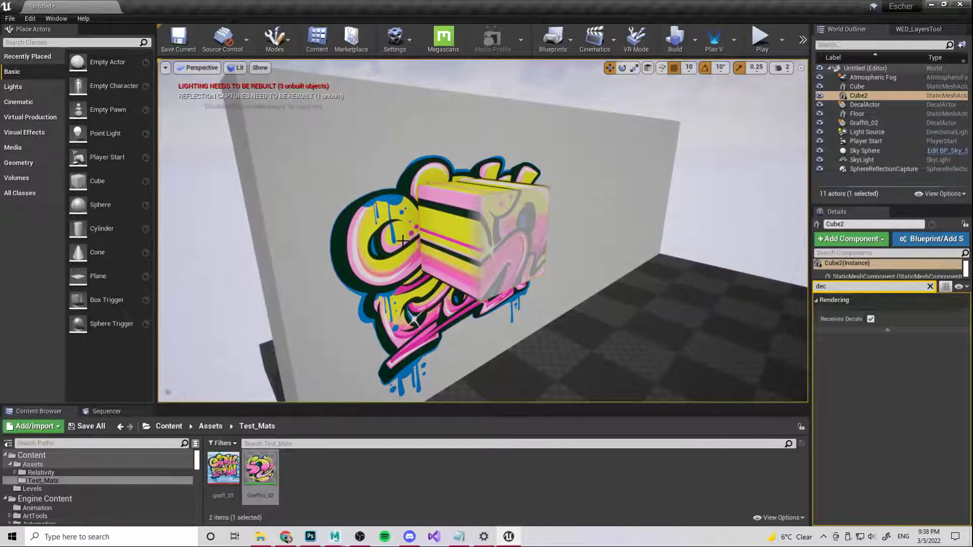
{"action": "left_click", "coordinate": [399, 214]}
{"action": "key", "text": "g"}
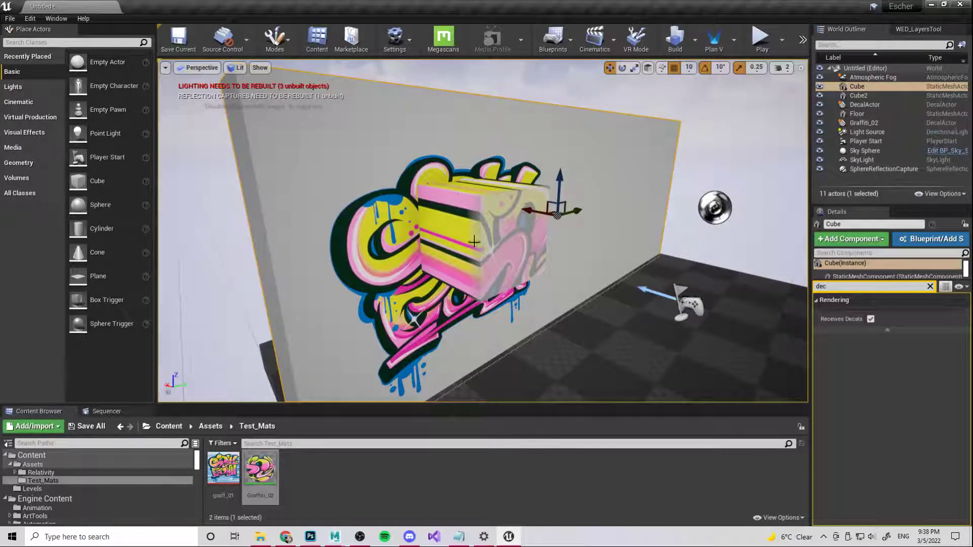
{"action": "left_click", "coordinate": [507, 242]}
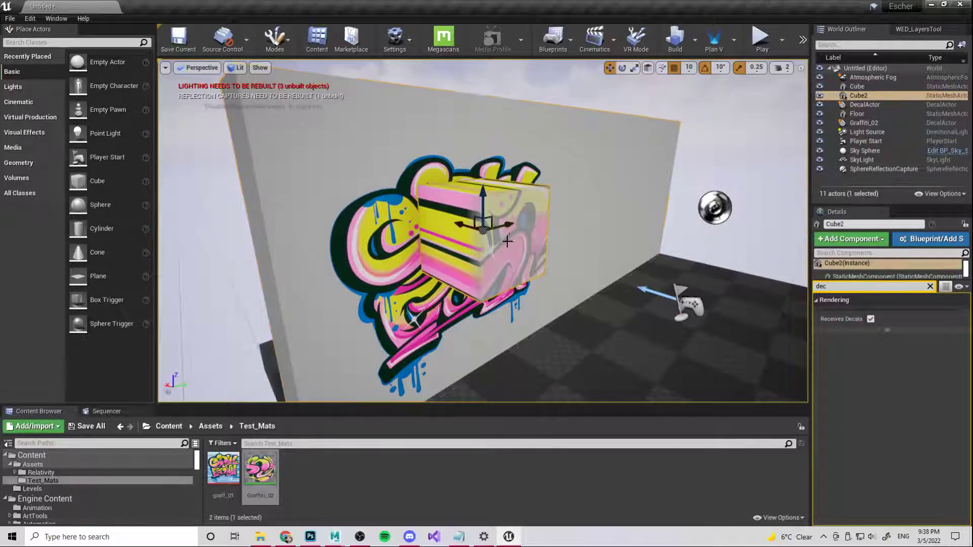
{"action": "left_click_drag", "start_coordinate": [455, 224], "coordinate": [489, 238]}
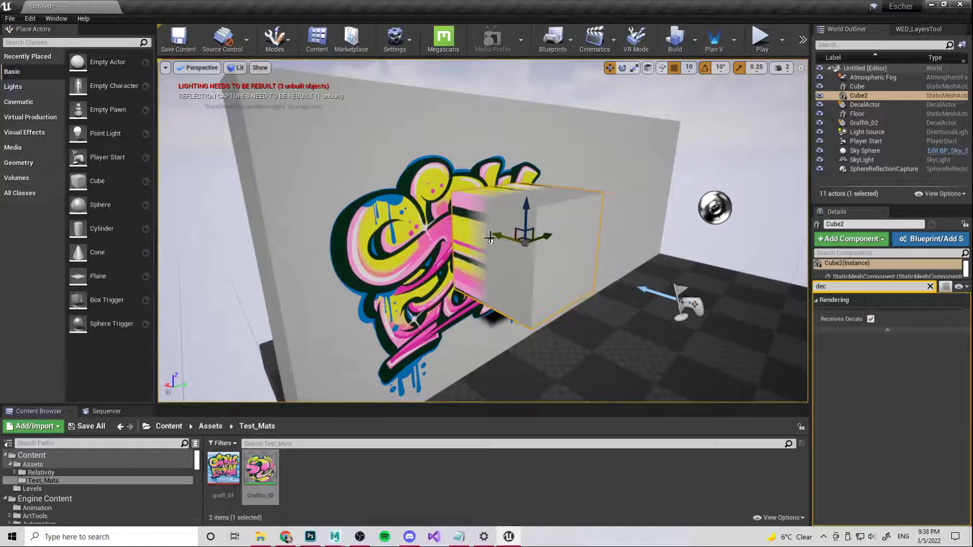
Select the spare empty DecalActor, scale its box over the wall, then delete it
{"action": "left_click", "coordinate": [857, 86]}
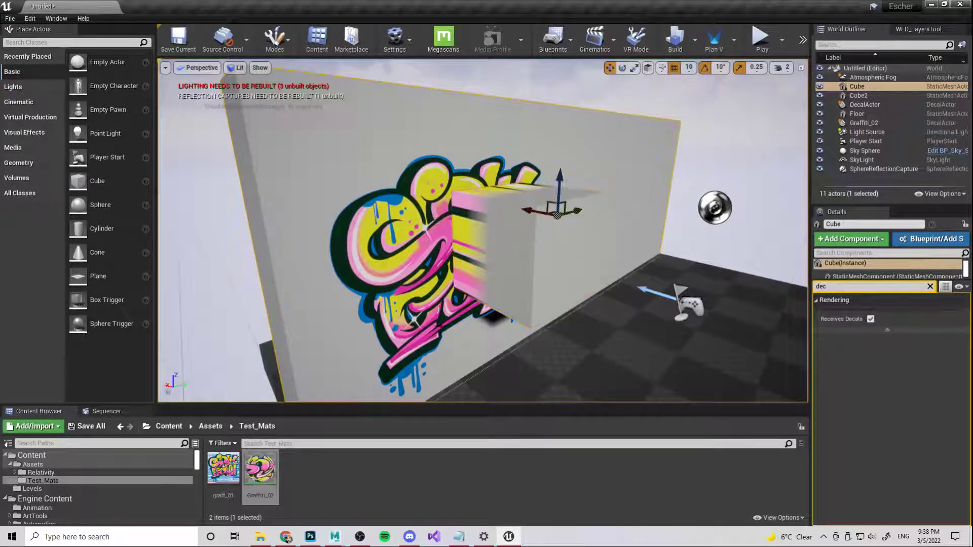
{"action": "left_click", "coordinate": [869, 105]}
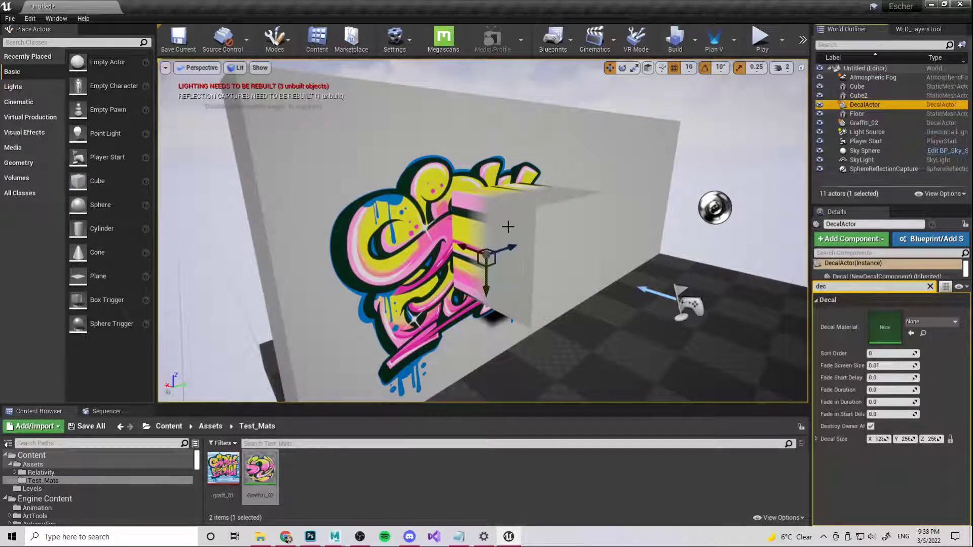
{"action": "key", "text": "r"}
{"action": "left_click_drag", "start_coordinate": [463, 247], "coordinate": [431, 256]}
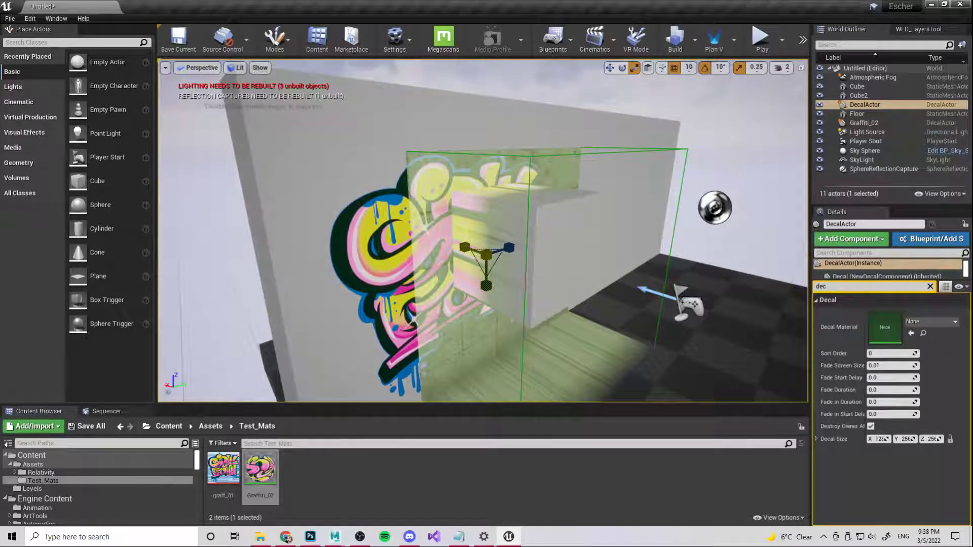
{"action": "key", "text": "Delete"}
Widen the Graffiti_02 decal box onto Cube2 and untick Cube2's Receives Decals
{"action": "left_click", "coordinate": [864, 114]}
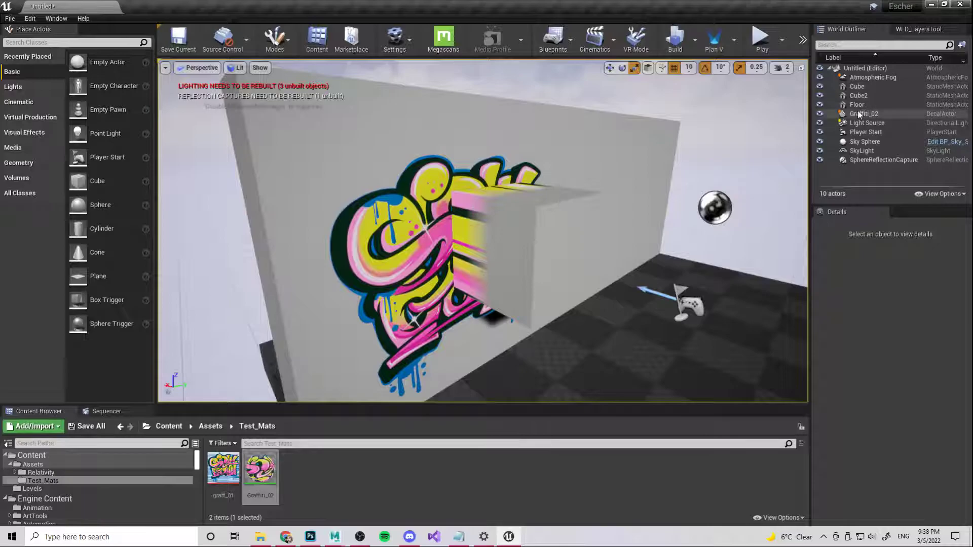
{"action": "mouse_move", "coordinate": [448, 261]}
{"action": "left_mouse_down"}
{"action": "mouse_move", "coordinate": [479, 252]}
{"action": "mouse_move", "coordinate": [437, 262]}
{"action": "left_mouse_up"}
{"action": "left_click", "coordinate": [559, 229]}
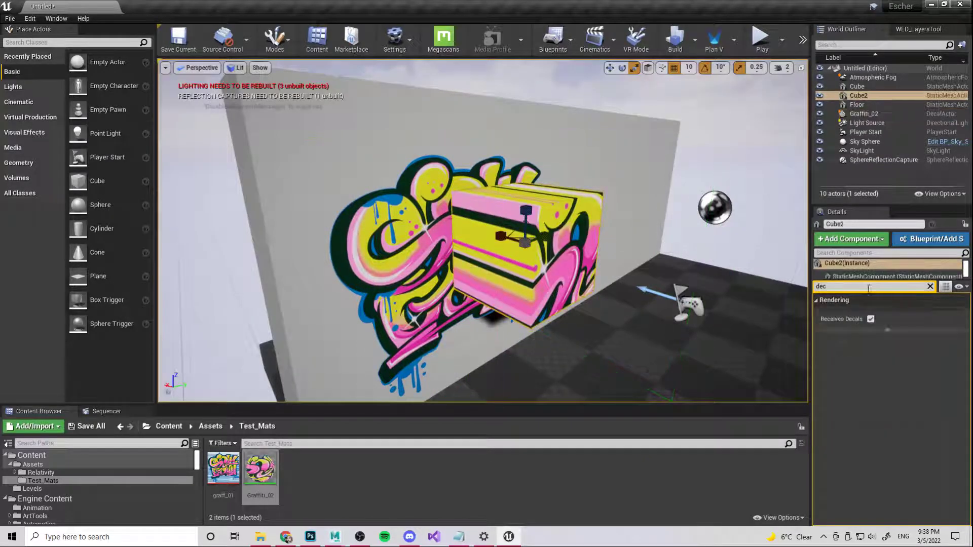
{"action": "left_click", "coordinate": [871, 319]}
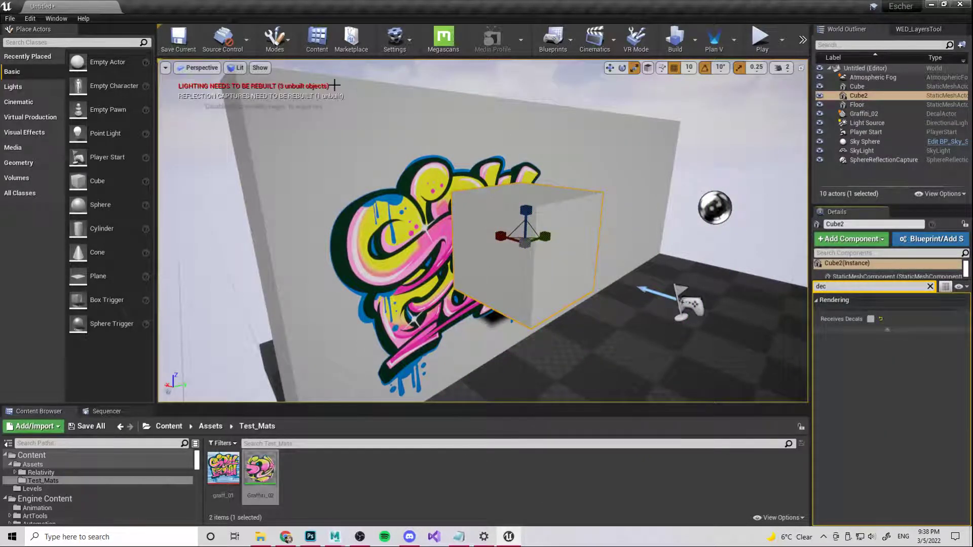
{"action": "left_click_drag", "start_coordinate": [335, 85], "coordinate": [715, 137], "text": "alt"}
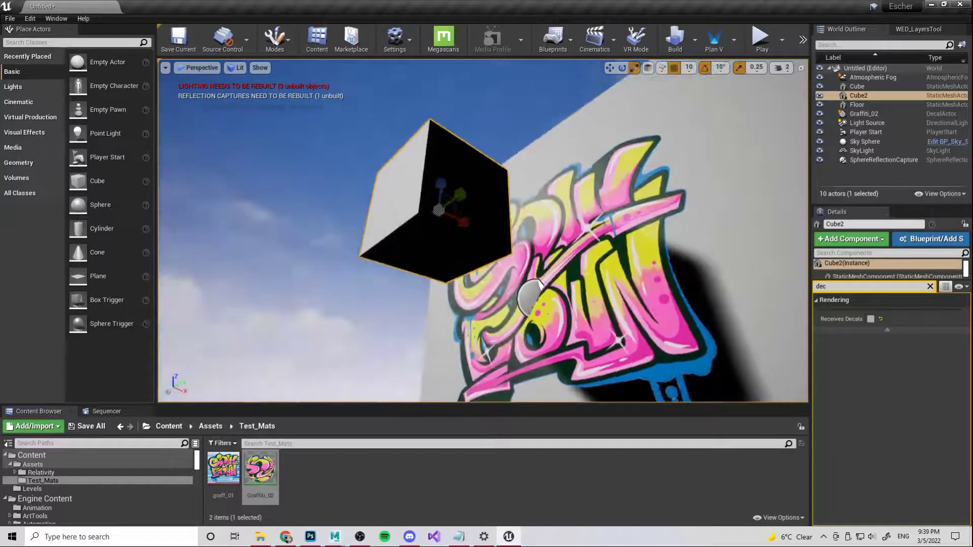
Delete Cube2, open the Graffiti_02 material, and add a single Constant node to its graph
{"action": "key", "text": "Delete"}
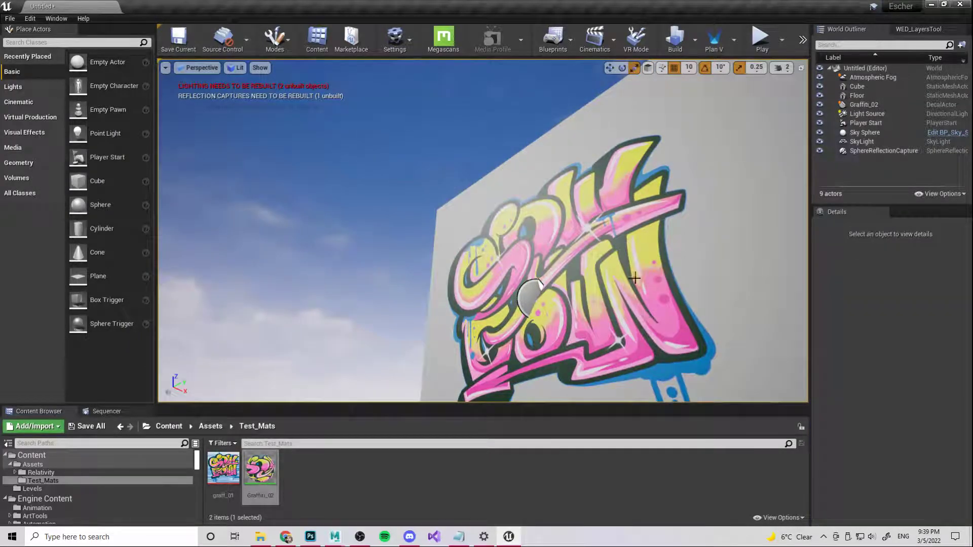
{"action": "double_click", "coordinate": [260, 469]}
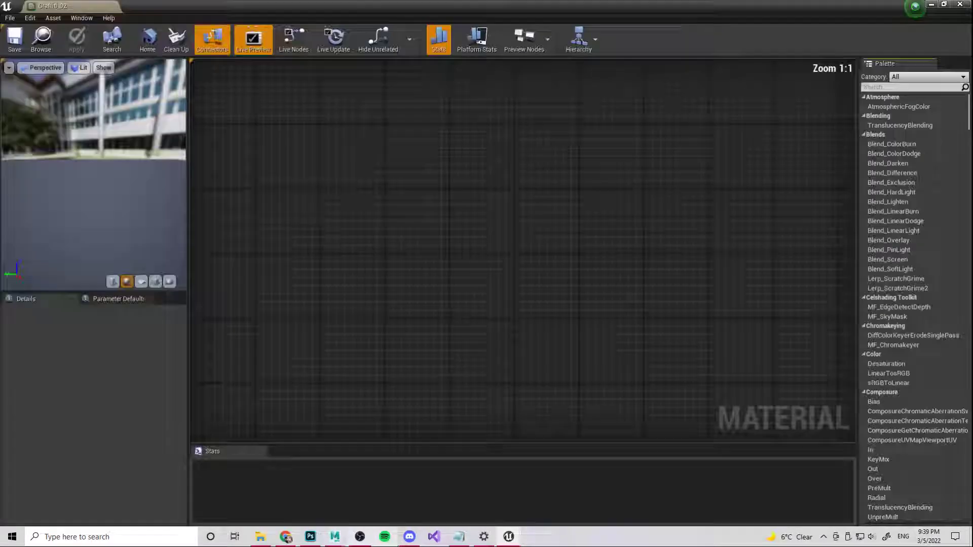
{"action": "left_click", "coordinate": [375, 135]}
{"action": "left_click", "coordinate": [375, 135]}
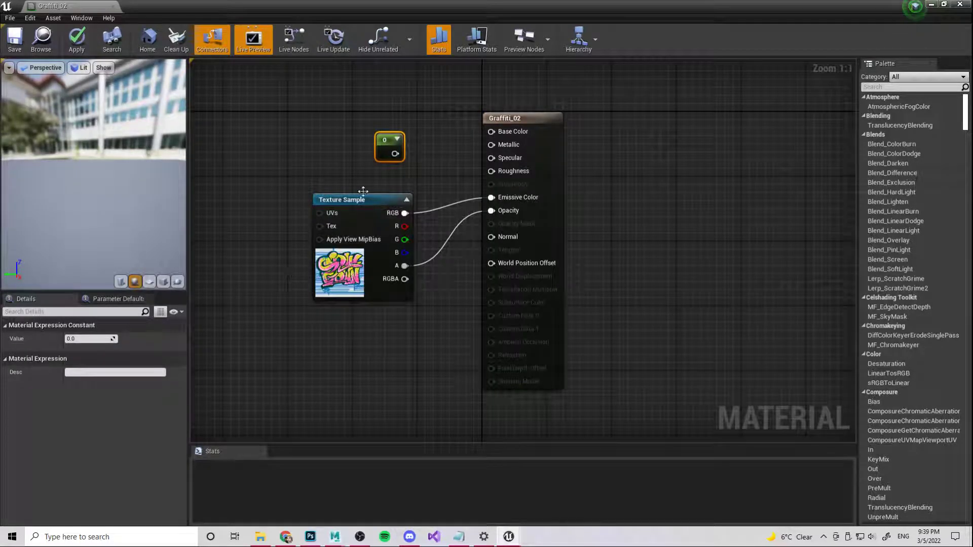
{"action": "left_click", "coordinate": [311, 135]}
{"action": "left_click", "coordinate": [245, 194]}
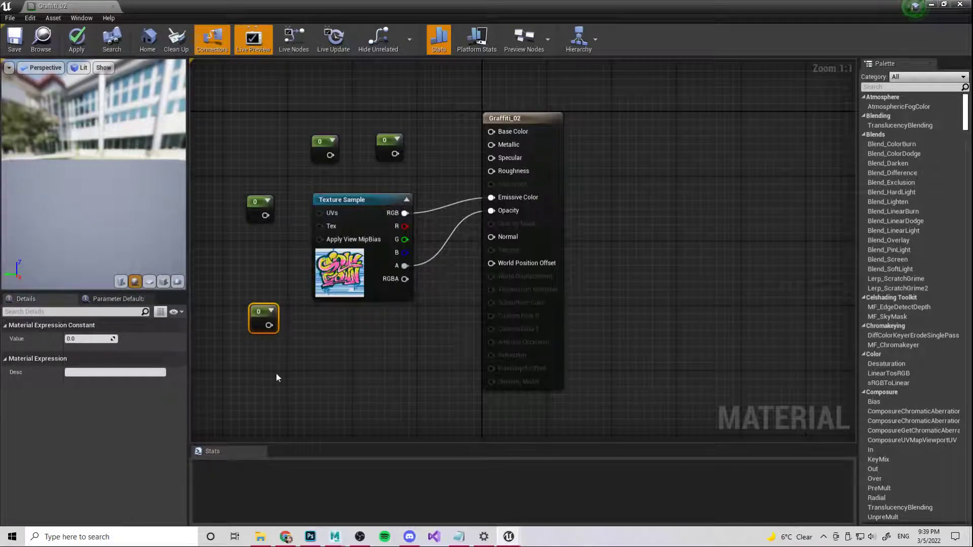
{"action": "key", "text": "ctrl+z"}
{"action": "key", "text": "ctrl+z"}
{"action": "key", "text": "ctrl+z"}
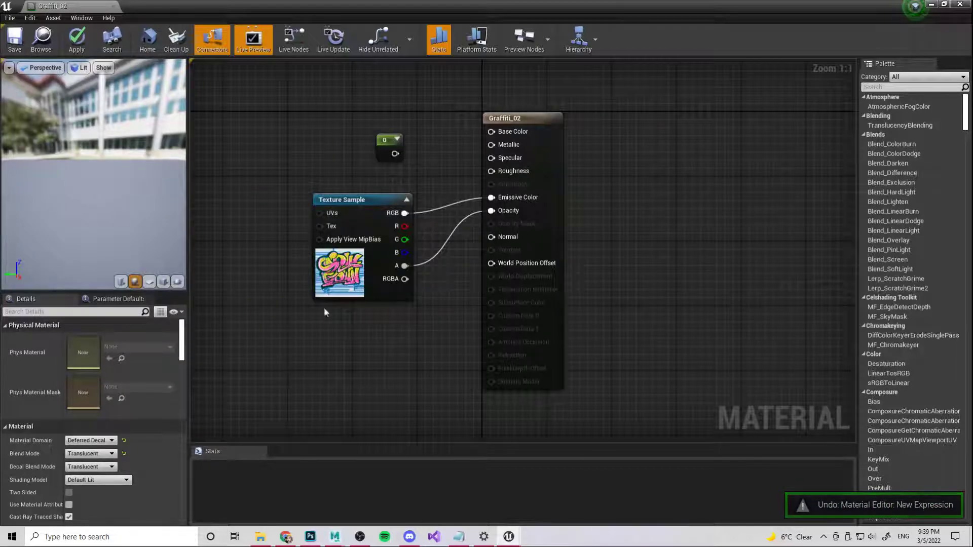
Wire the 0 constant into Roughness, keeping the texture RGB connected to Emissive Color
{"action": "left_click", "coordinate": [389, 144]}
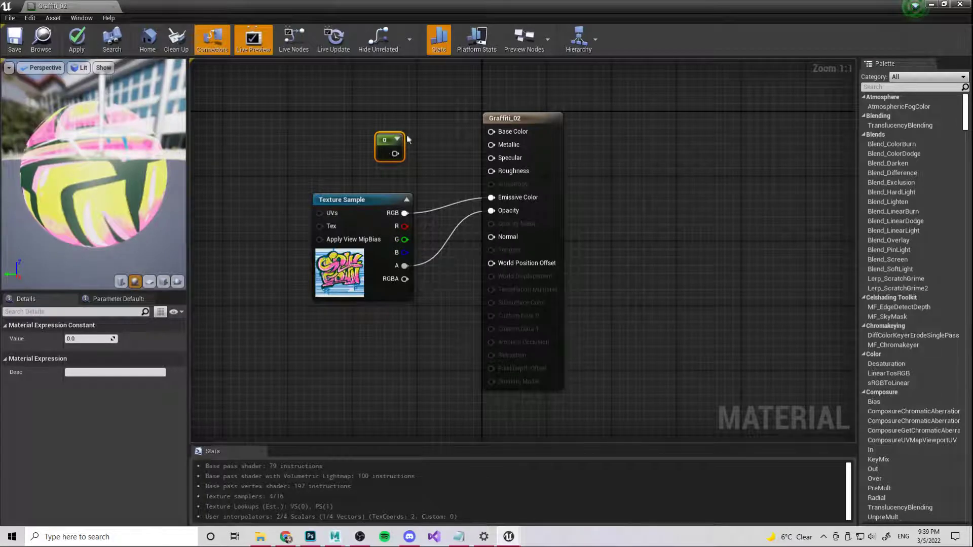
{"action": "left_click_drag", "start_coordinate": [395, 154], "coordinate": [491, 133]}
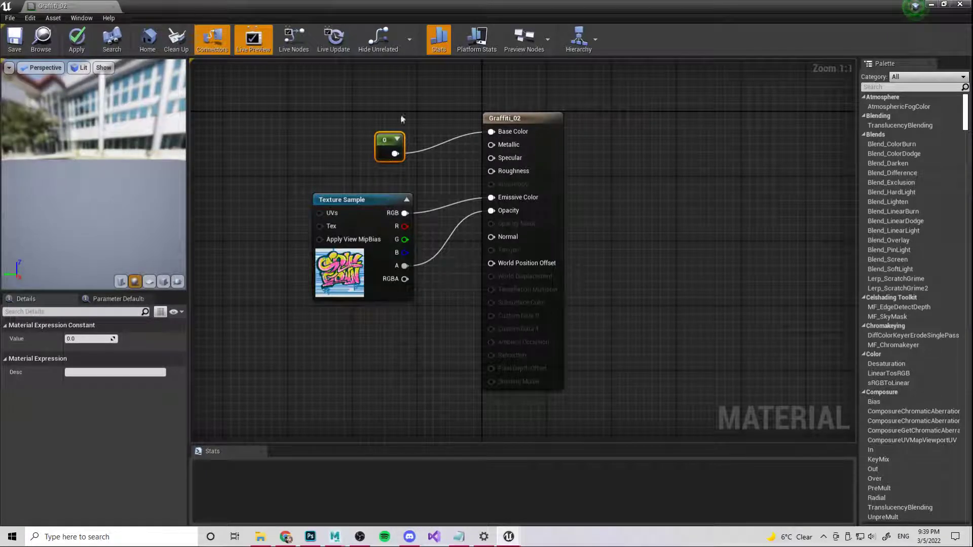
{"action": "left_click_drag", "start_coordinate": [497, 135], "coordinate": [489, 178], "text": "ctrl"}
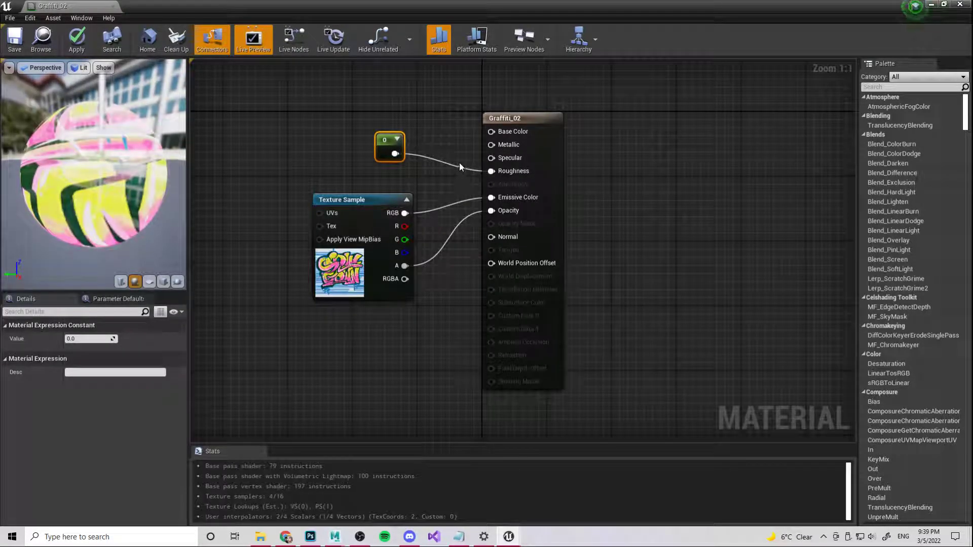
{"action": "key", "text": "ctrl+z"}
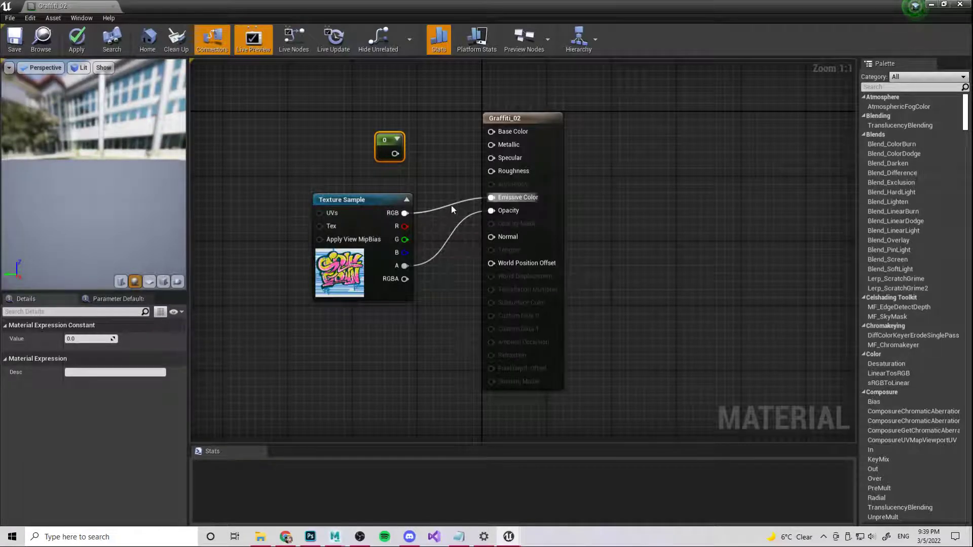
{"action": "left_click", "coordinate": [450, 206], "text": "alt"}
{"action": "left_click_drag", "start_coordinate": [413, 211], "coordinate": [491, 198]}
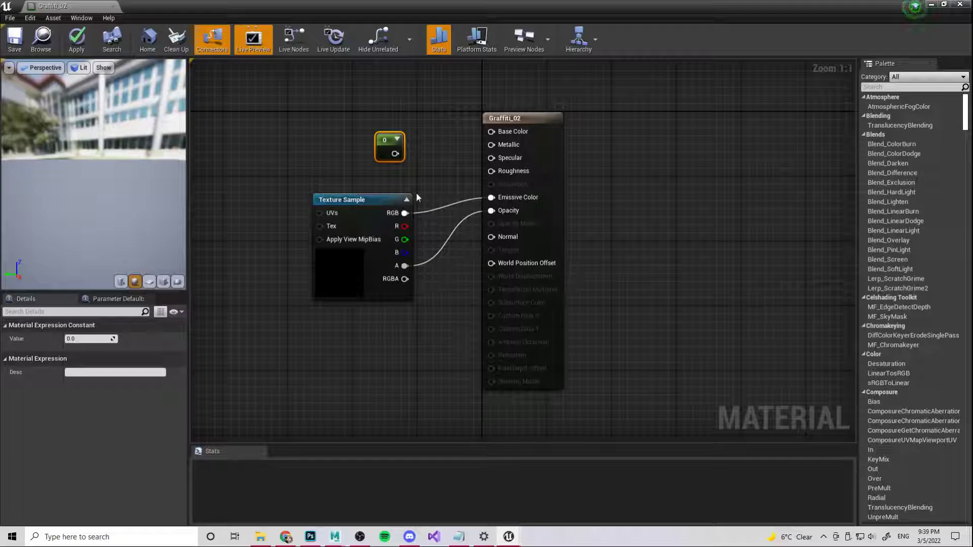
{"action": "left_click_drag", "start_coordinate": [394, 153], "coordinate": [503, 171]}
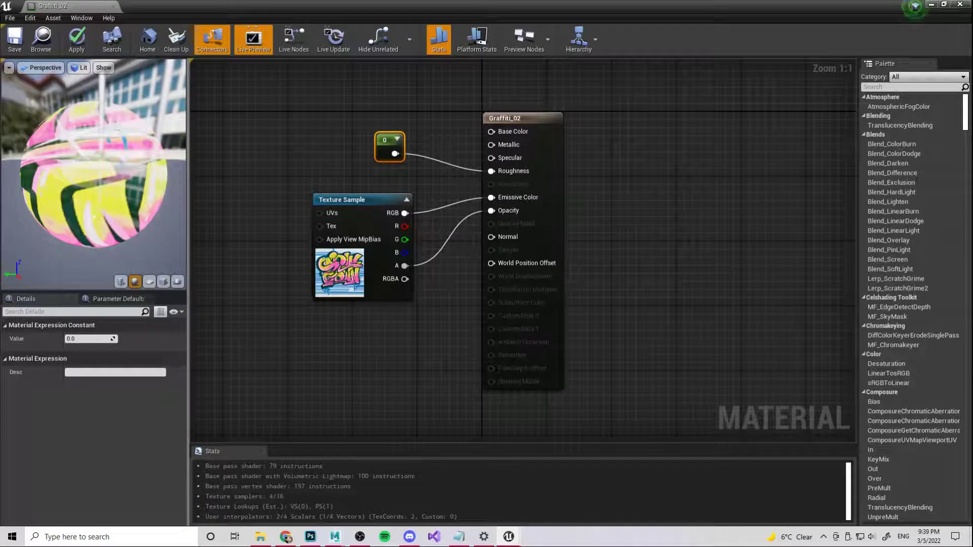
{"action": "left_click_drag", "start_coordinate": [117, 131], "coordinate": [187, 128]}
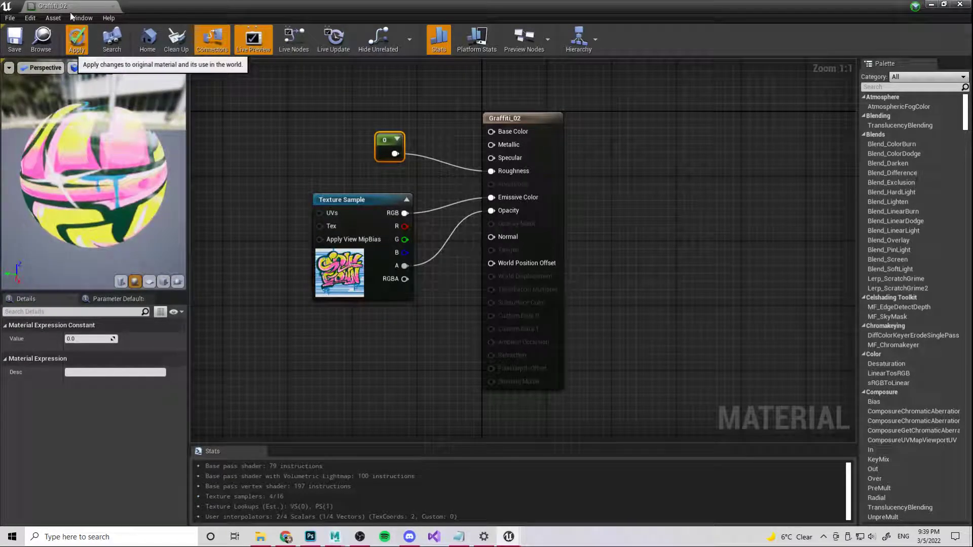
Set the roughness constant to 1 and save Graffiti_02, checking the graffiti wall in the level
{"action": "left_click", "coordinate": [932, 5]}
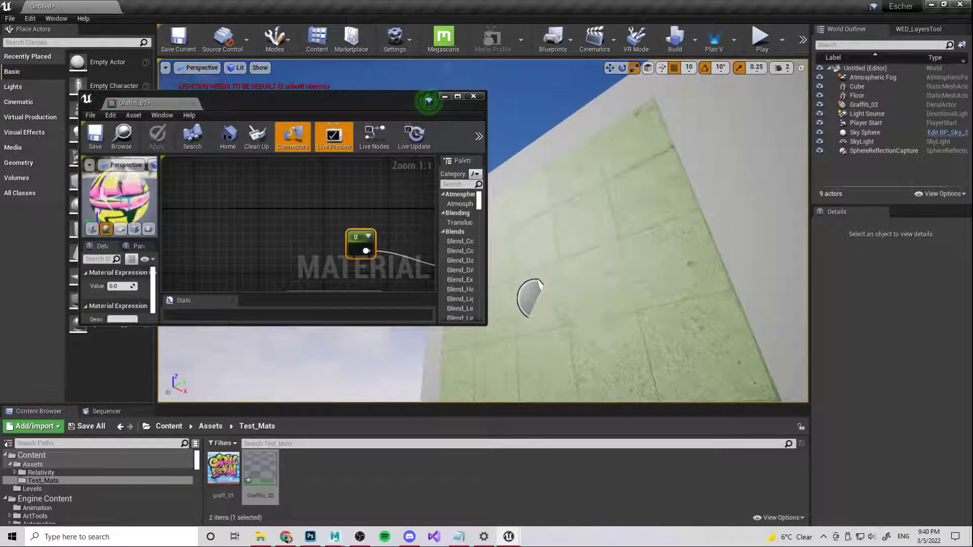
{"action": "left_click", "coordinate": [517, 320]}
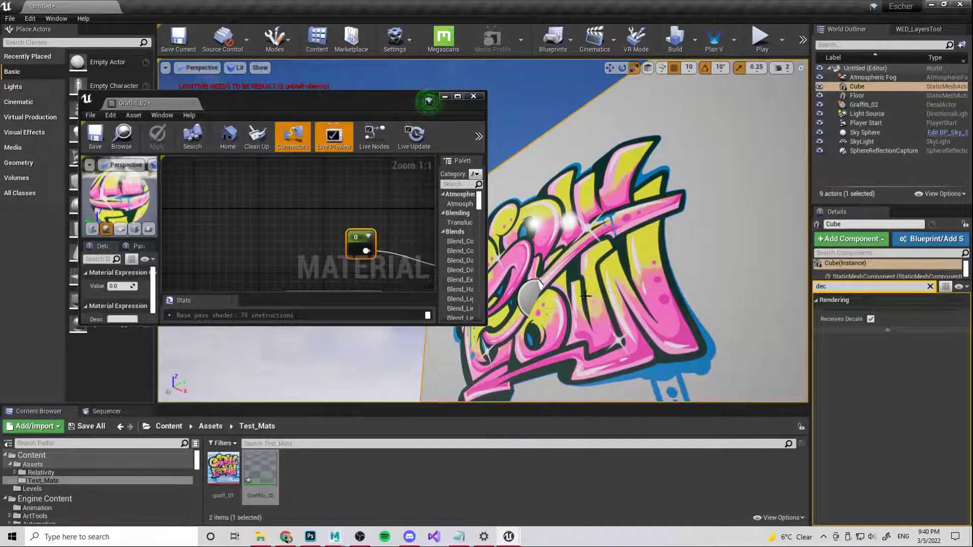
{"action": "right_click_drag", "start_coordinate": [611, 299], "coordinate": [175, 249]}
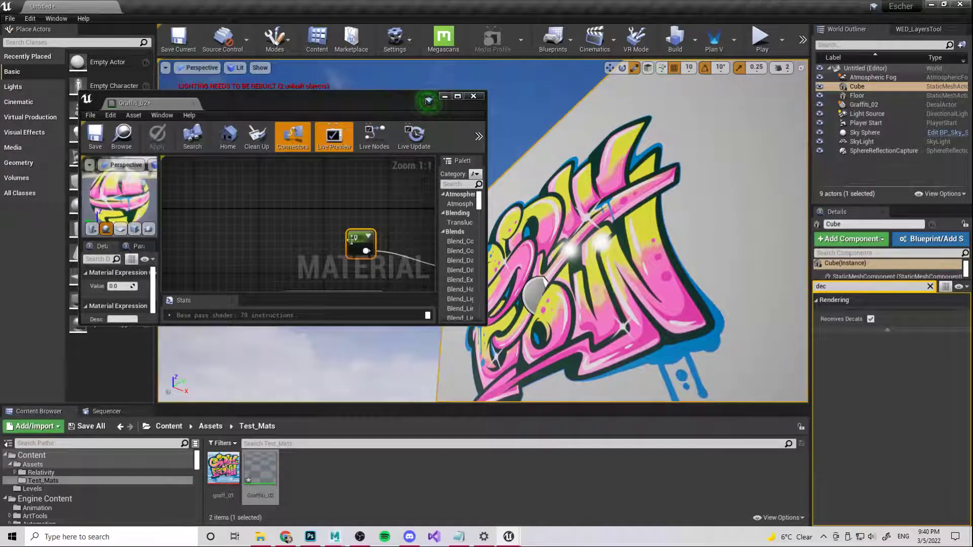
{"action": "left_click", "coordinate": [122, 286]}
{"action": "type", "text": "1"}
{"action": "key", "text": "Return"}
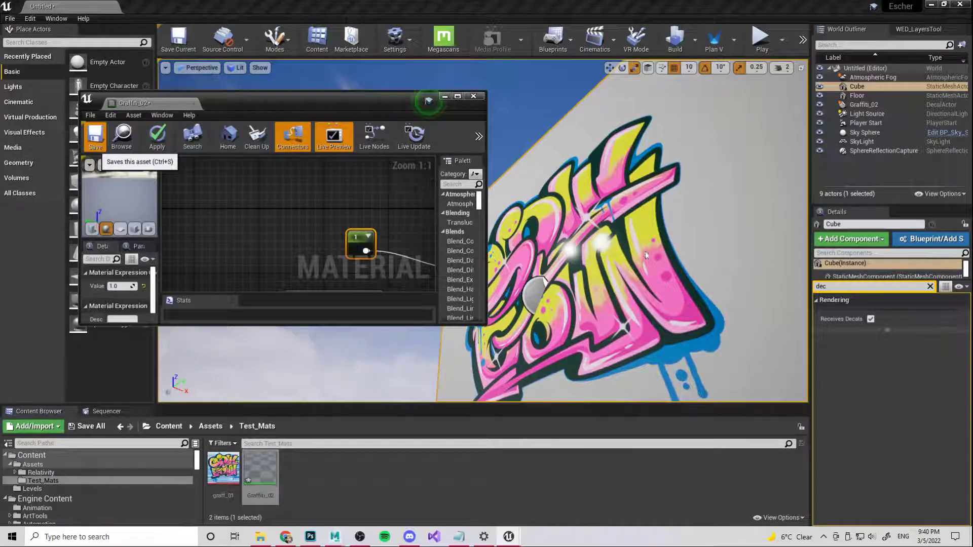
{"action": "left_click", "coordinate": [95, 136]}
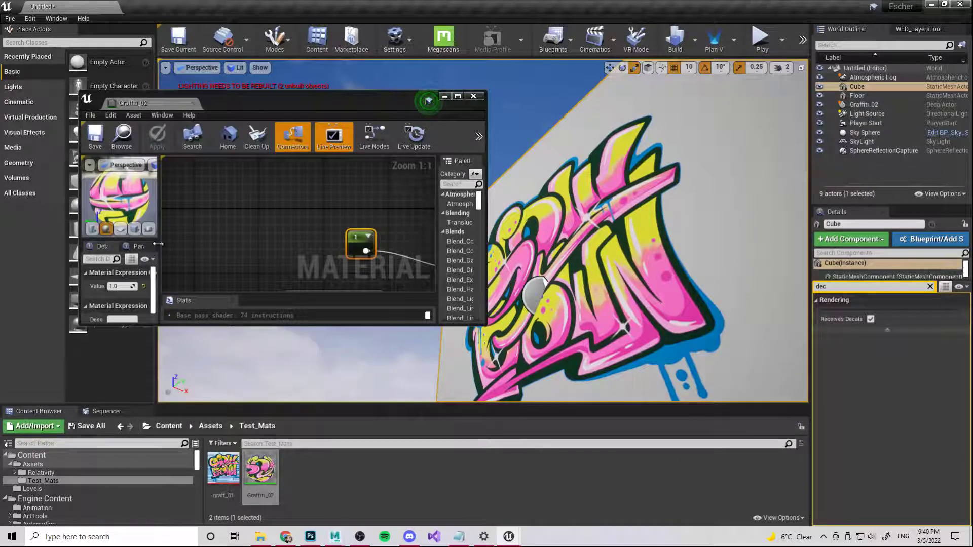
Lower the roughness constant to about 0.5638, save the material and close its editor
{"action": "mouse_move", "coordinate": [119, 286]}
{"action": "left_mouse_down"}
{"action": "mouse_move", "coordinate": [93, 286]}
{"action": "mouse_move", "coordinate": [155, 286]}
{"action": "mouse_move", "coordinate": [74, 286]}
{"action": "mouse_move", "coordinate": [111, 286]}
{"action": "left_mouse_up"}
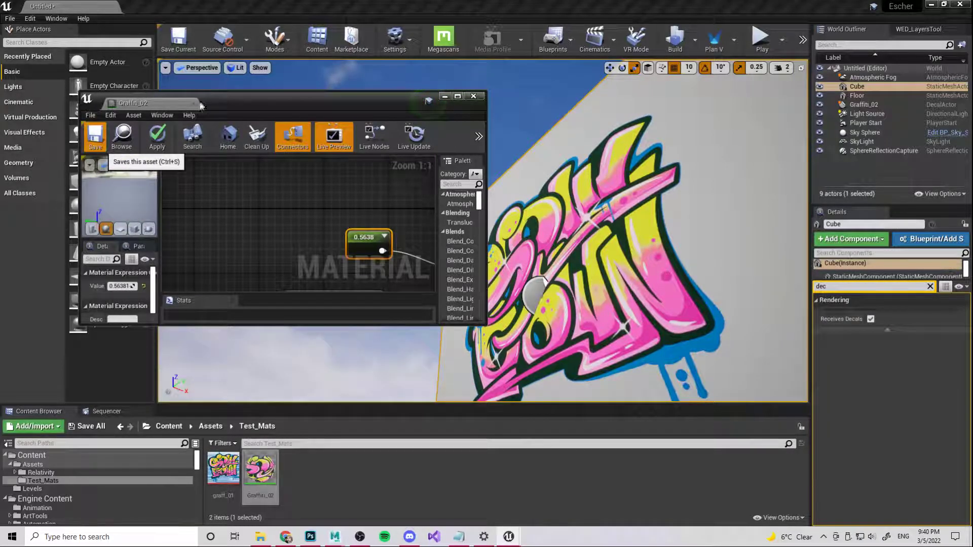
{"action": "key", "text": "ctrl+s"}
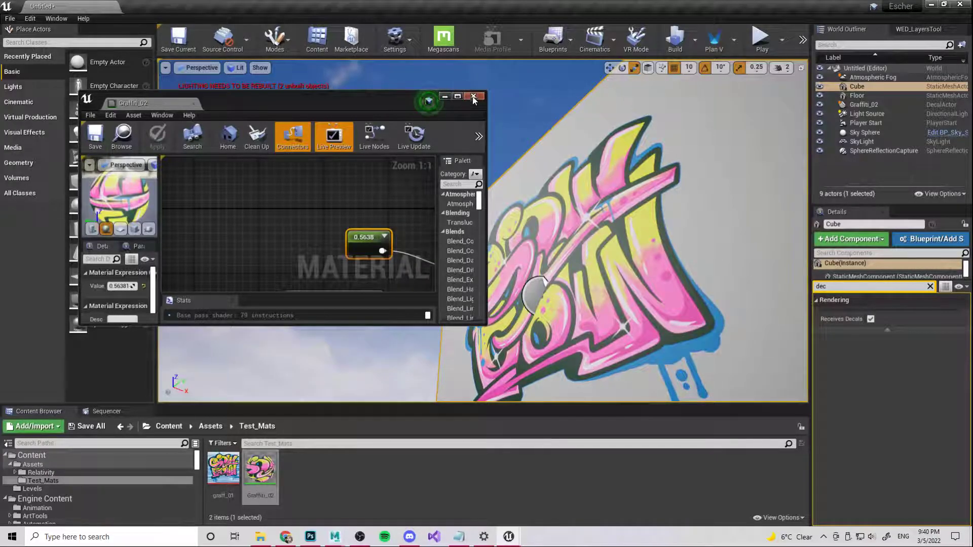
{"action": "left_click", "coordinate": [474, 96]}
{"action": "right_click_drag", "start_coordinate": [408, 152], "coordinate": [260, 157]}
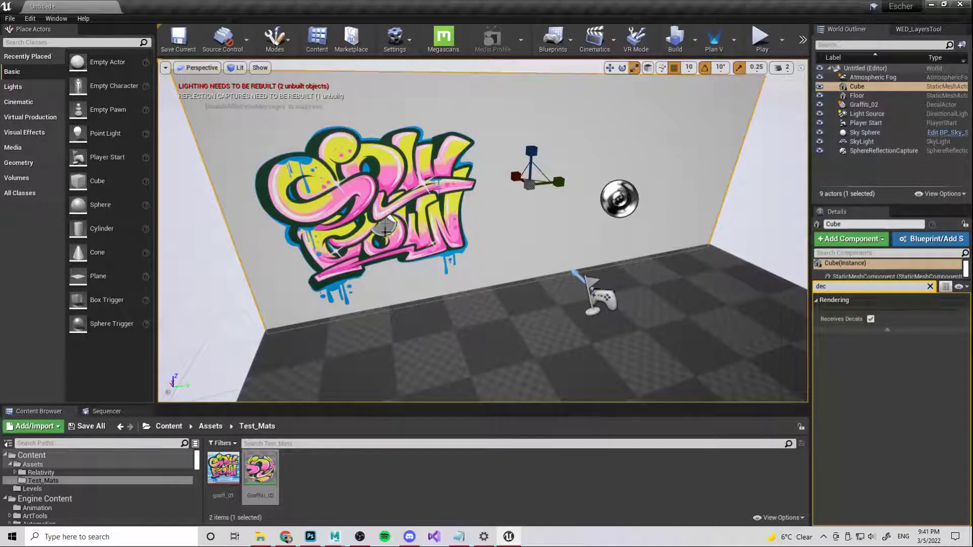
{"action": "left_click", "coordinate": [374, 202]}
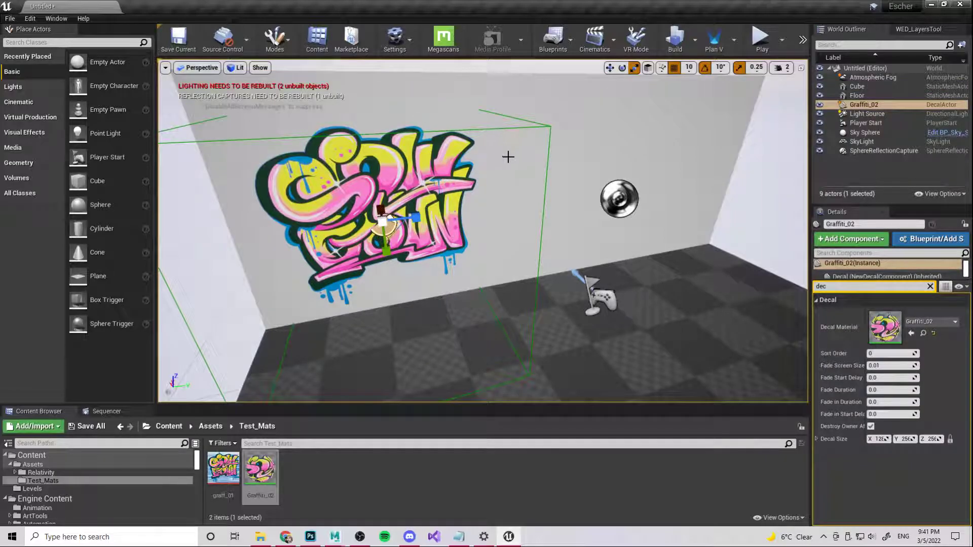